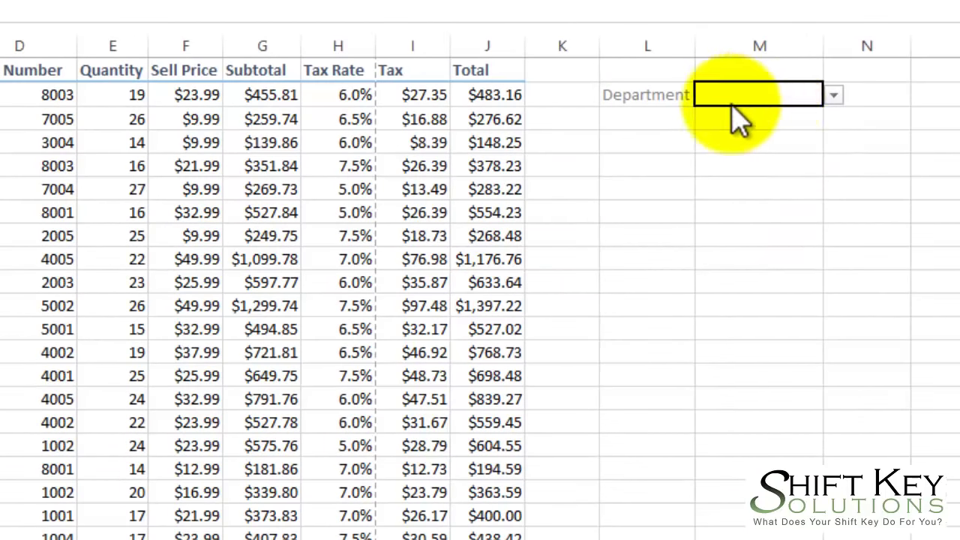
Step: Choose Electronics as the Department in cell M2
left_click(837, 95)
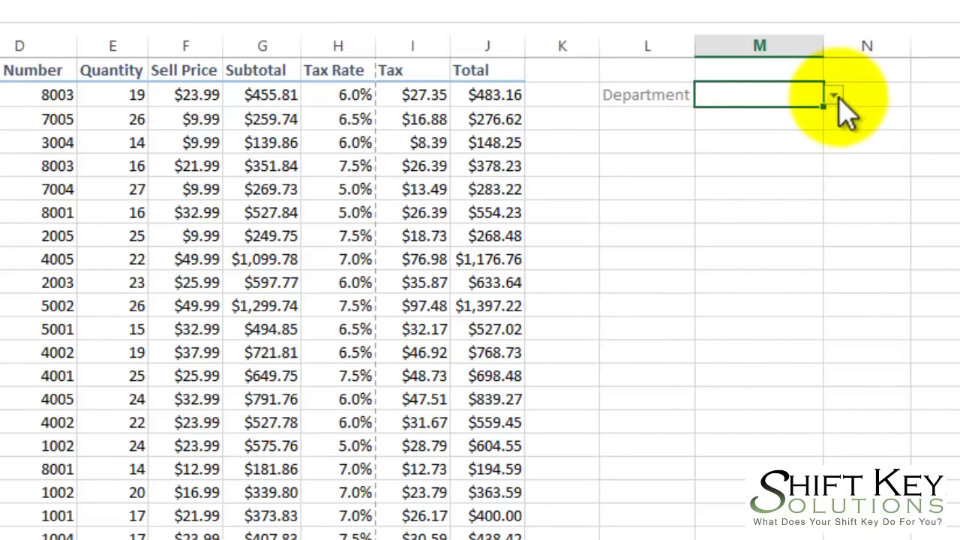
left_click(834, 96)
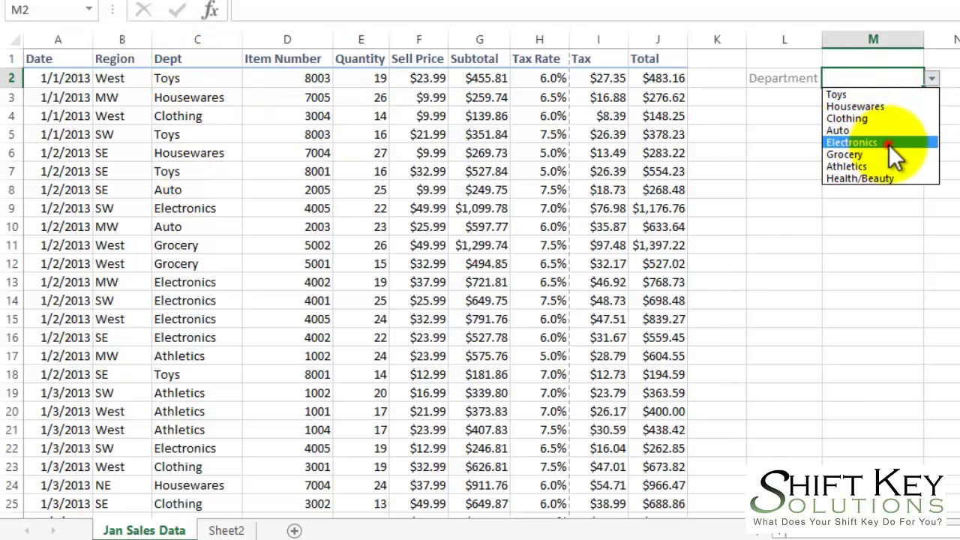
left_click(855, 142)
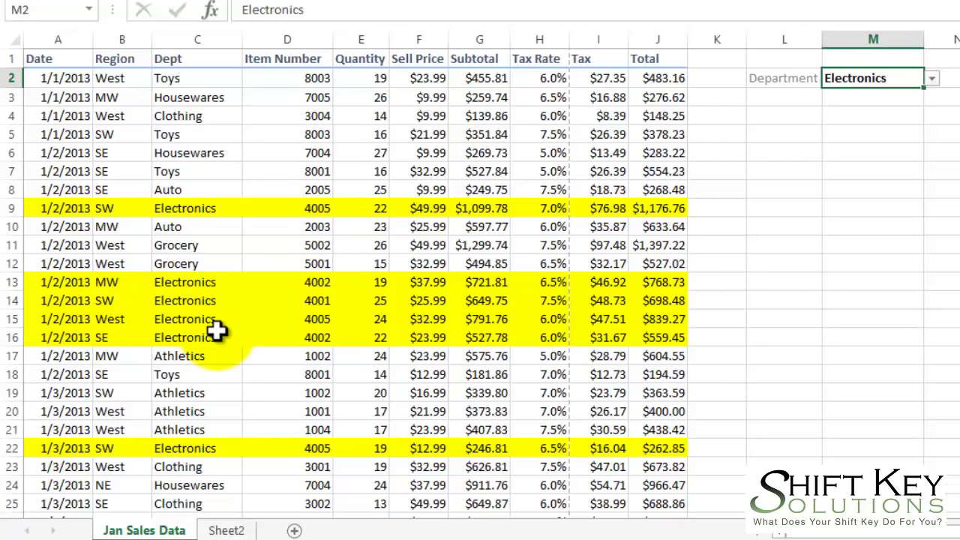
Step: Change the Department choice in cell M2 to Toys and look through the sales rows for the highlighted records
left_click(931, 78)
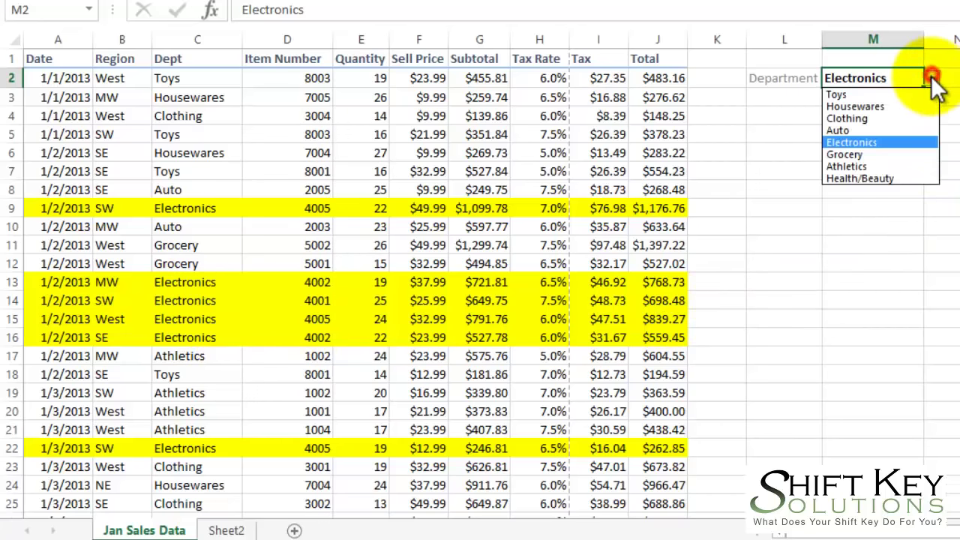
left_click(876, 95)
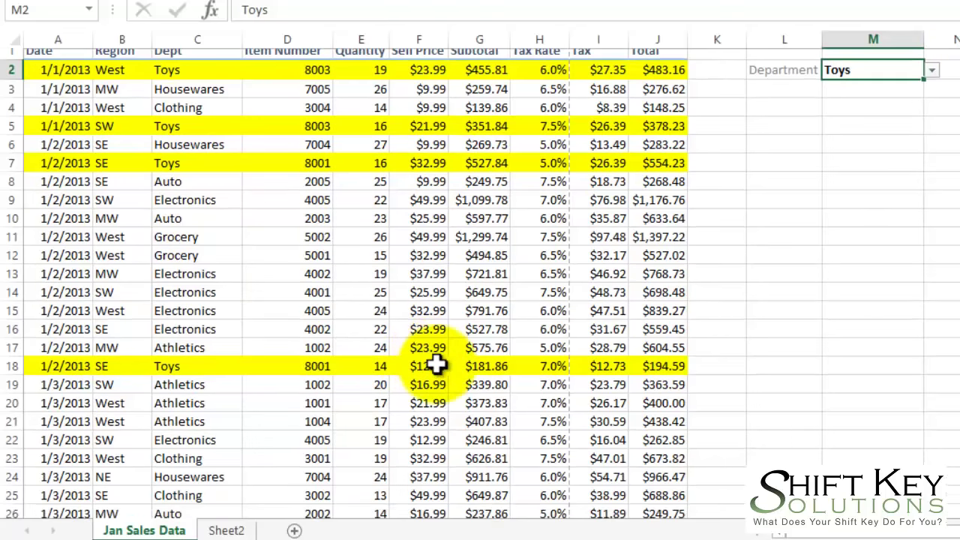
scroll(436, 363, "down", 12)
scroll(435, 363, "down", 10)
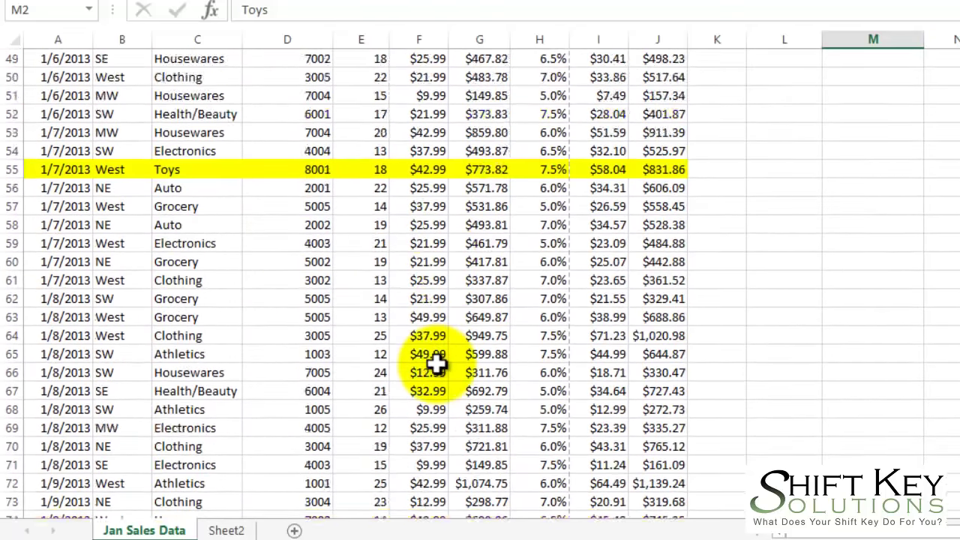
scroll(436, 363, "down", 5)
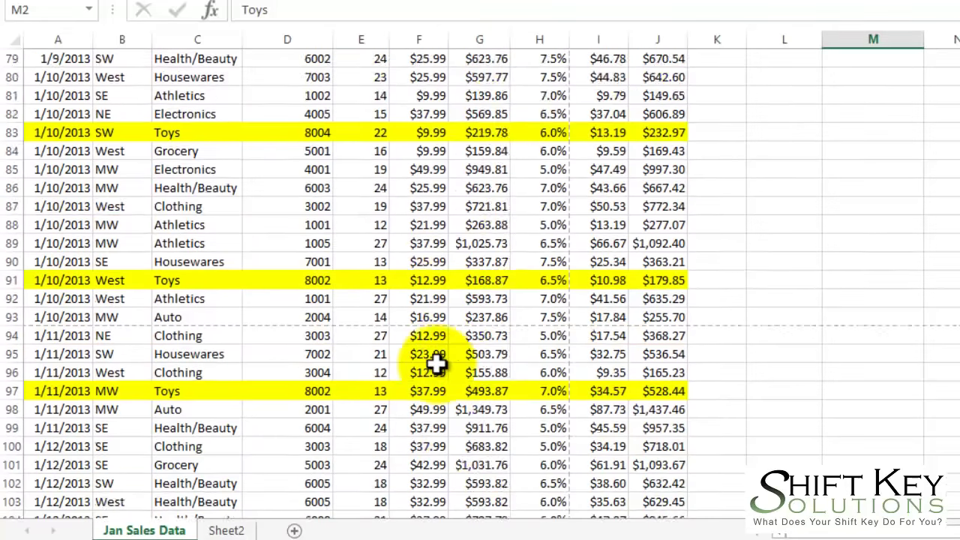
scroll(436, 363, "up", 20)
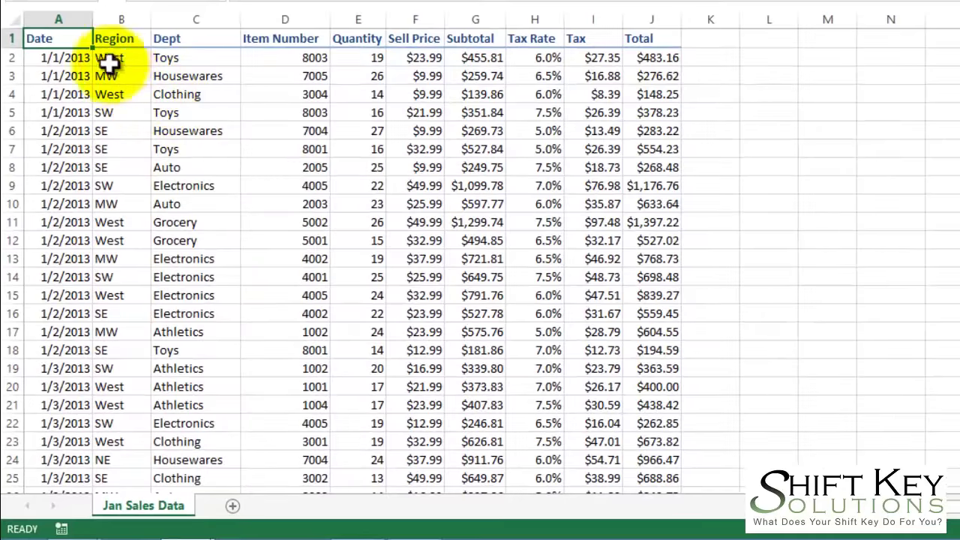
left_click_drag(108, 62, 653, 60)
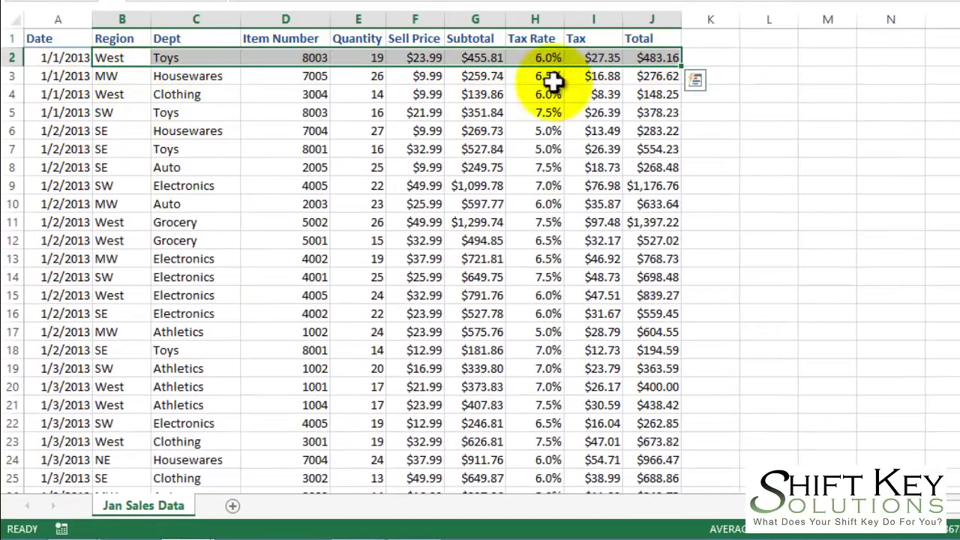
left_click_drag(140, 132, 621, 133)
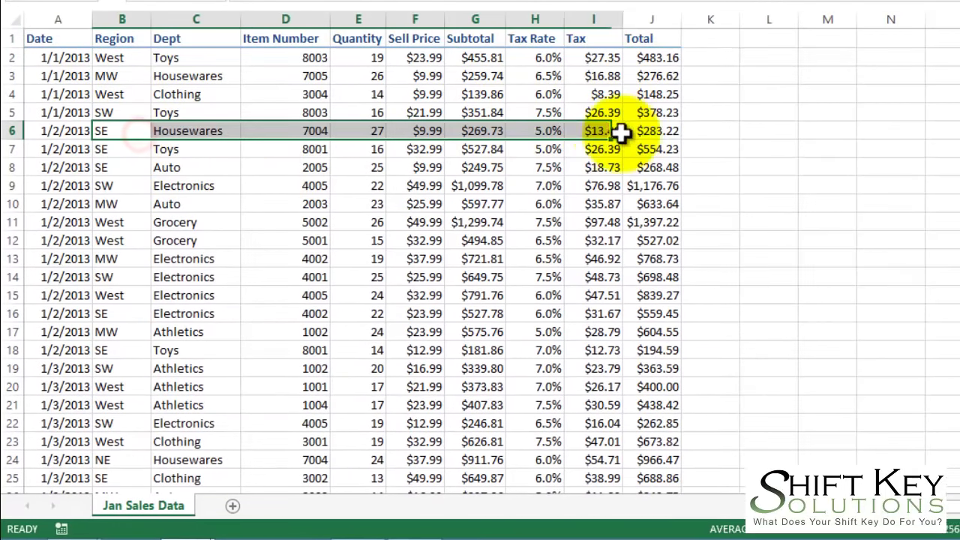
left_click(127, 135)
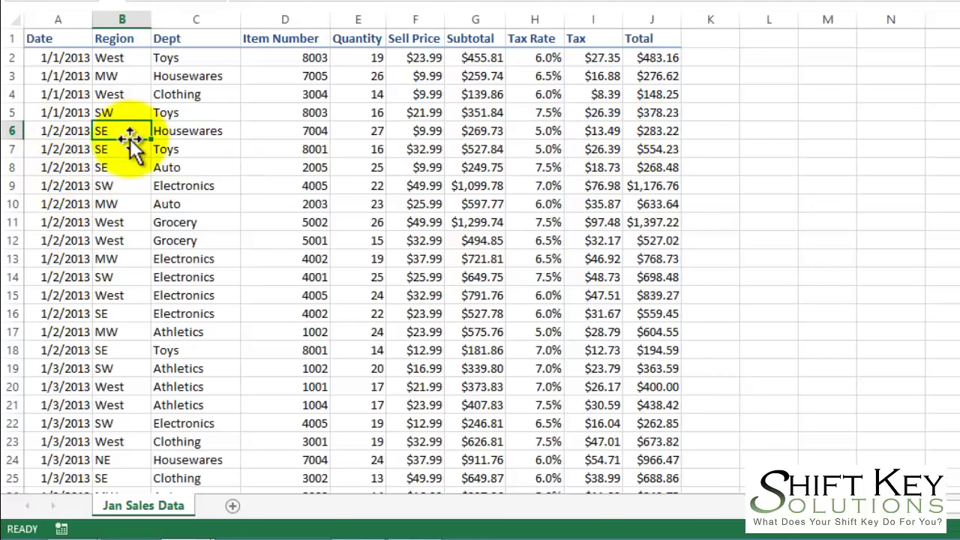
Step: Fill the Housewares record in row 6 with yellow across columns A to J
left_click(59, 131)
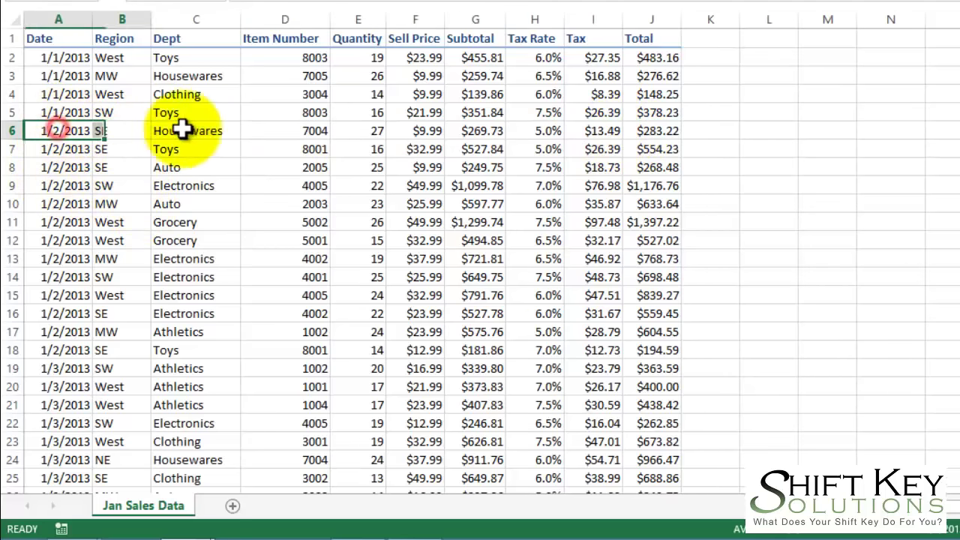
left_click_drag(183, 130, 652, 128)
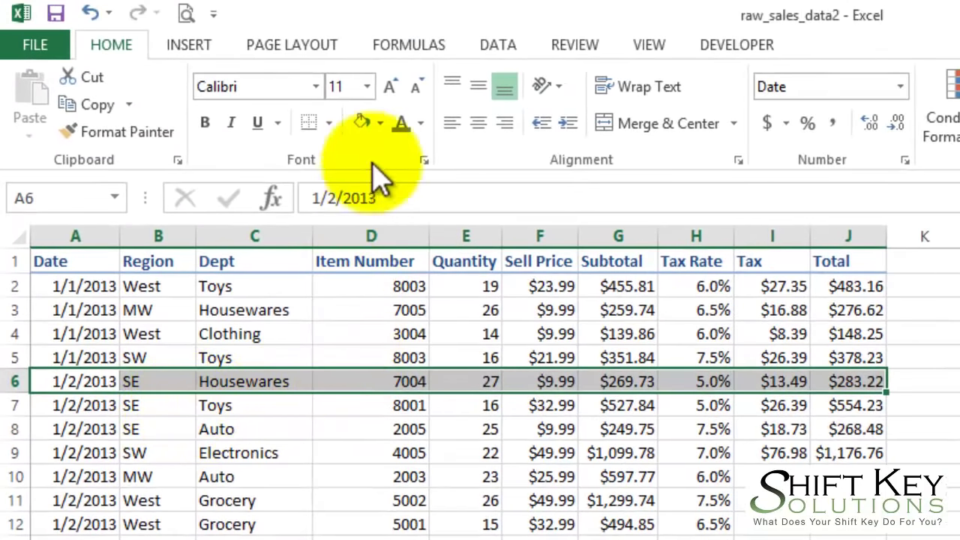
left_click(364, 127)
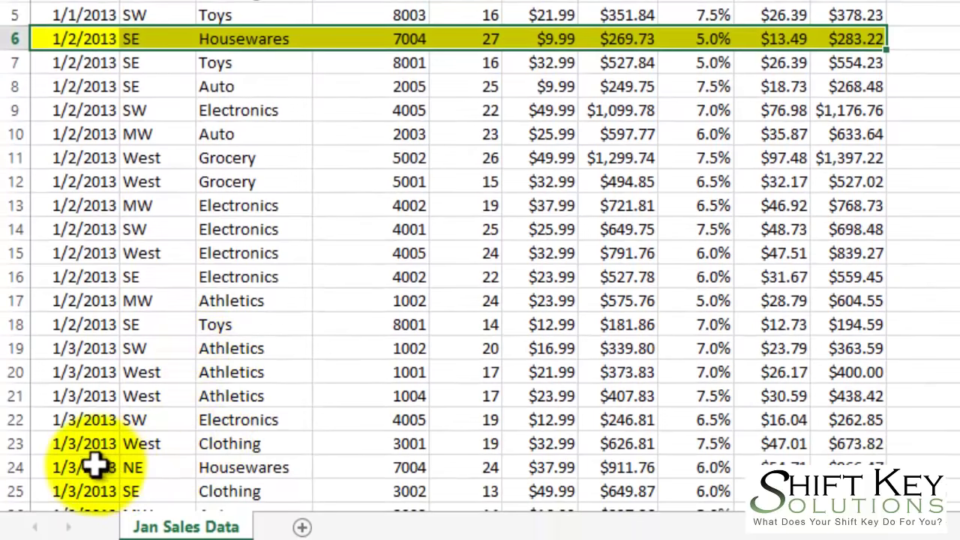
Step: Repeat the yellow fill across columns A to J on the Housewares records in rows 24 and 3
left_click_drag(142, 496, 593, 506)
left_click_drag(592, 473, 848, 469)
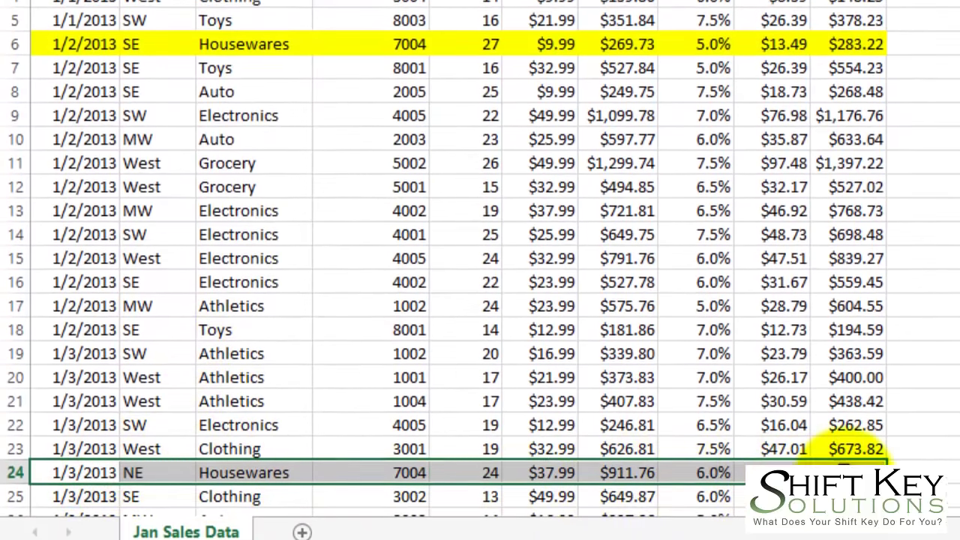
key("F4")
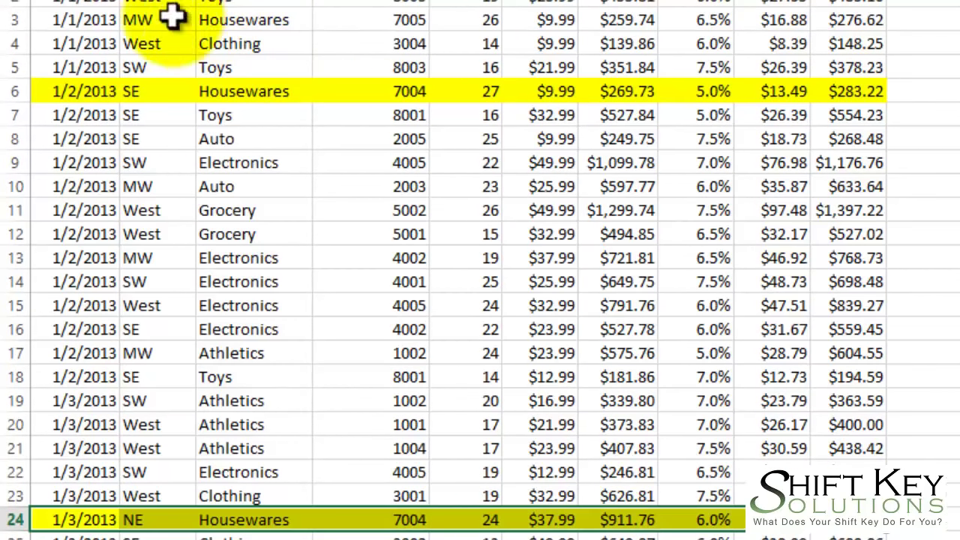
left_click_drag(75, 21, 835, 20)
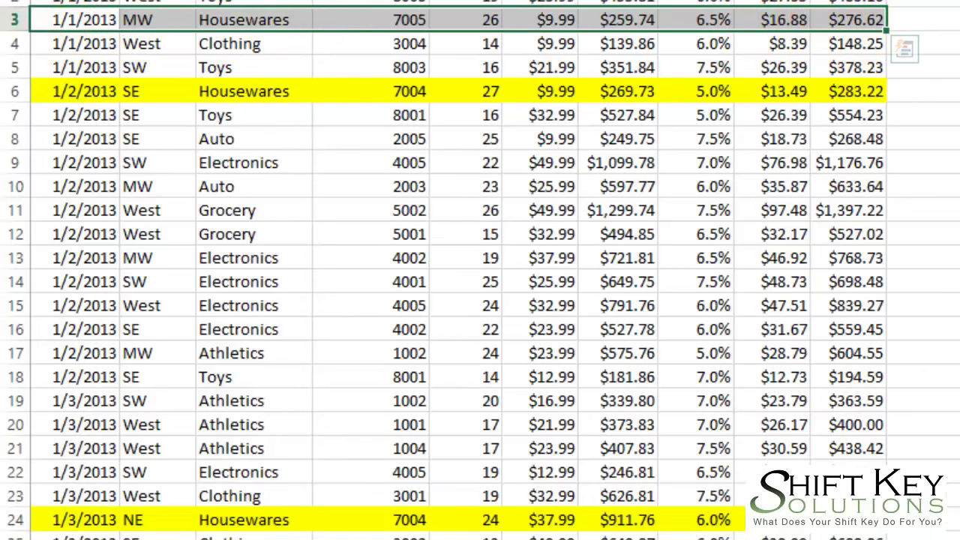
key("F4")
Step: Check the data for further Housewares records, and undo the manual yellow fills on rows 3, 24 and 6
left_click(330, 184)
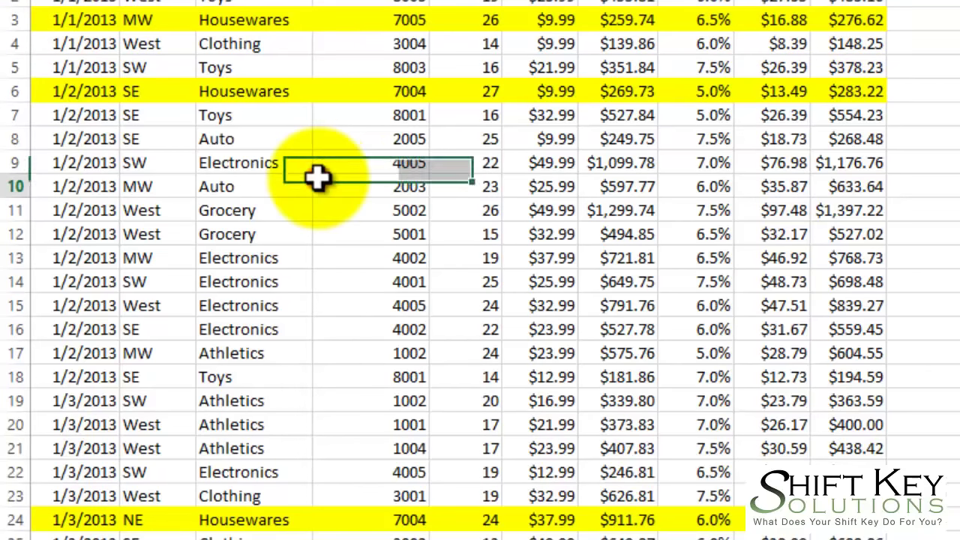
scroll(402, 230, "down", 5)
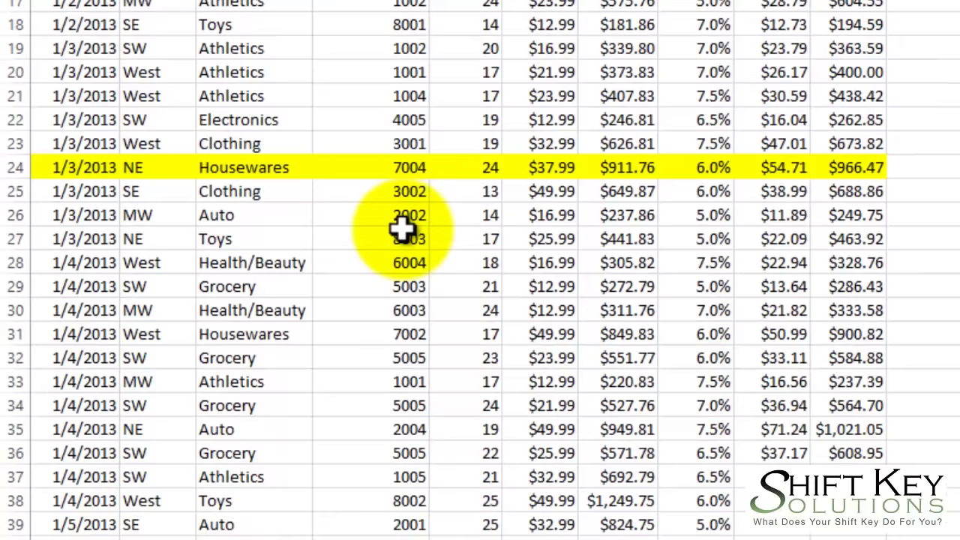
scroll(401, 230, "down", 3)
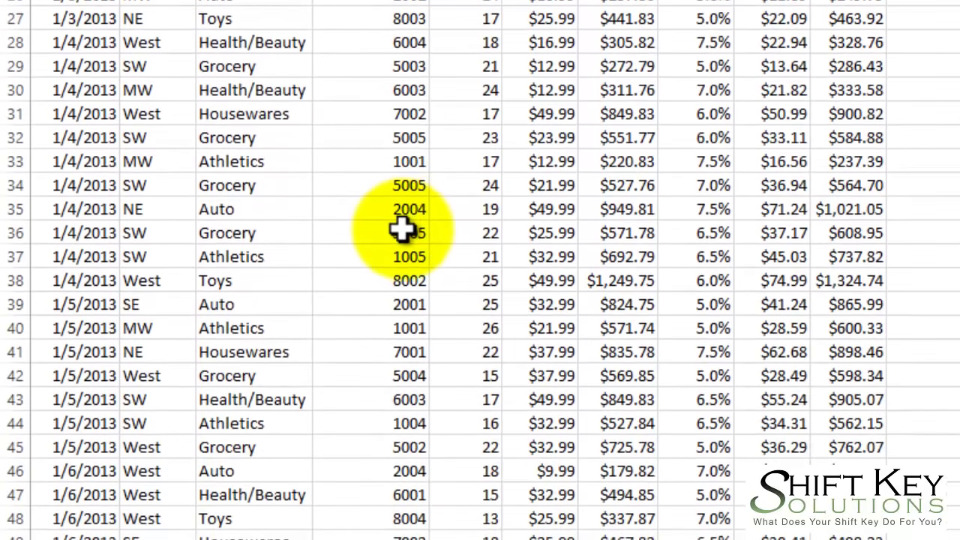
scroll(401, 230, "up", 8)
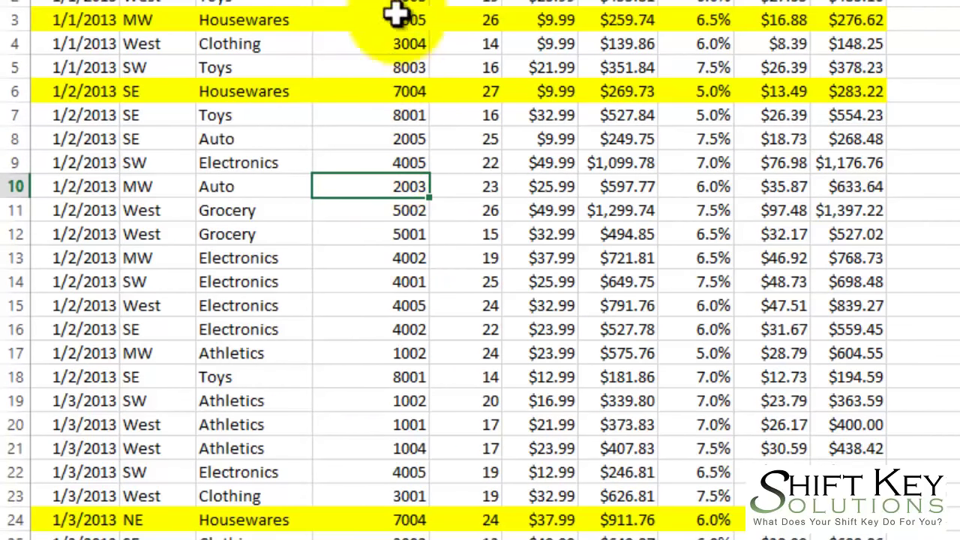
left_click(59, 9)
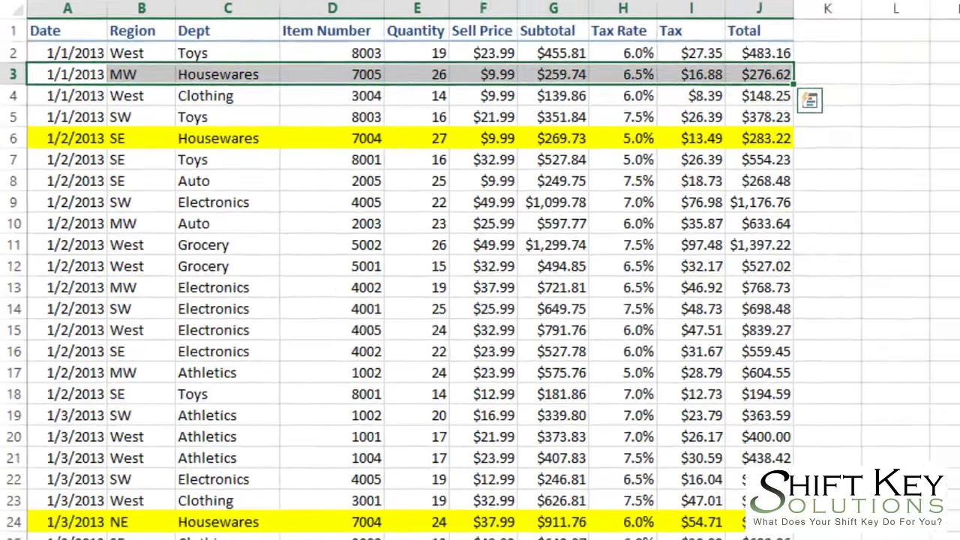
left_click(58, 8)
left_click(59, 9)
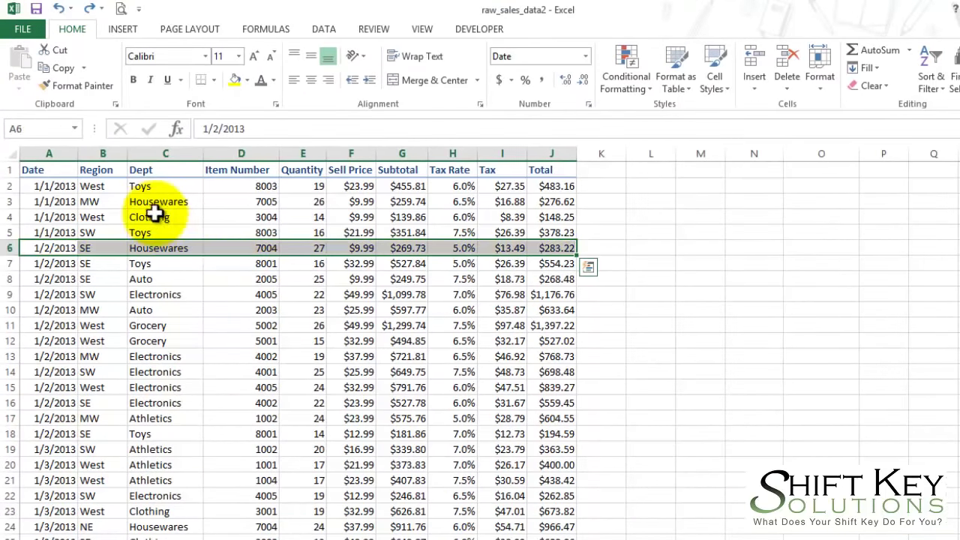
Step: Copy all department entries below the Dept header, from C2 down to C300
left_click(184, 203)
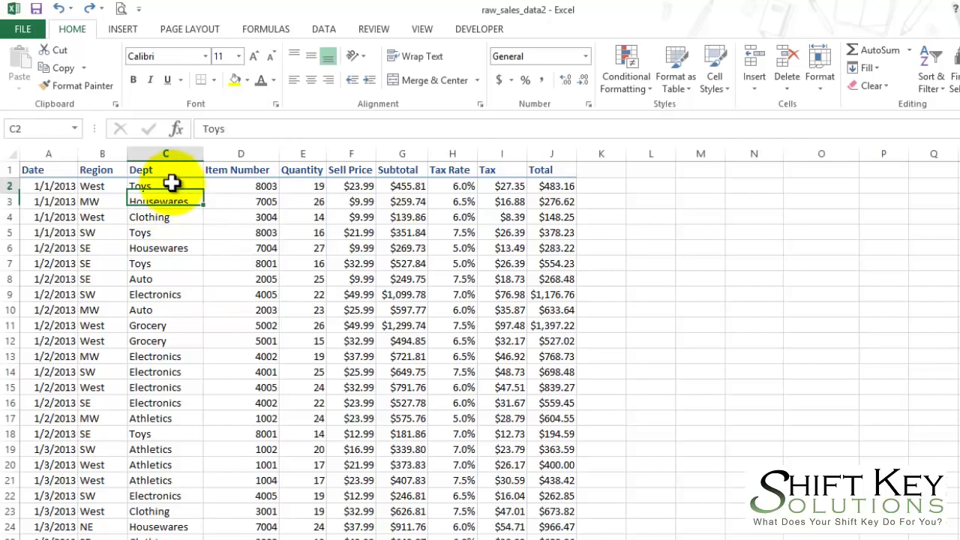
left_click_drag(172, 183, 172, 328)
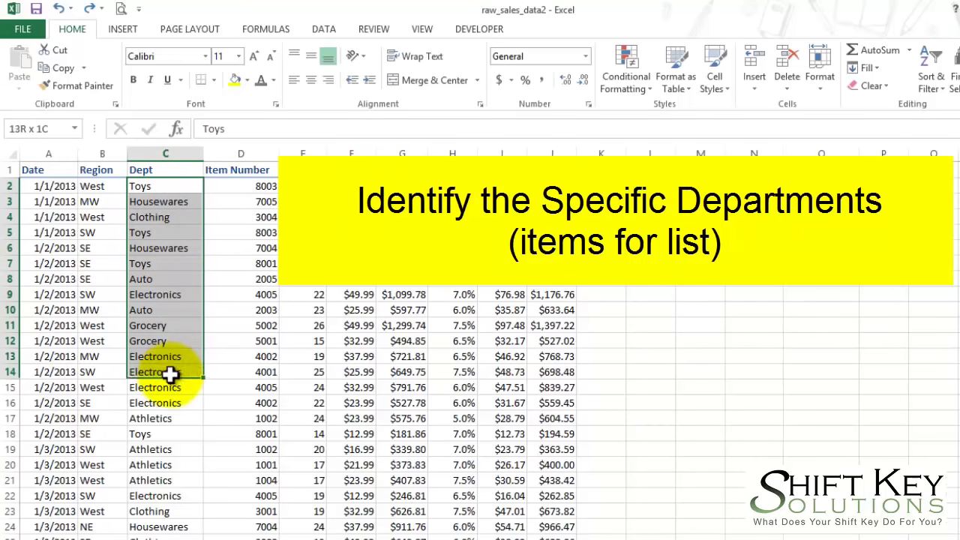
left_click_drag(171, 375, 166, 443)
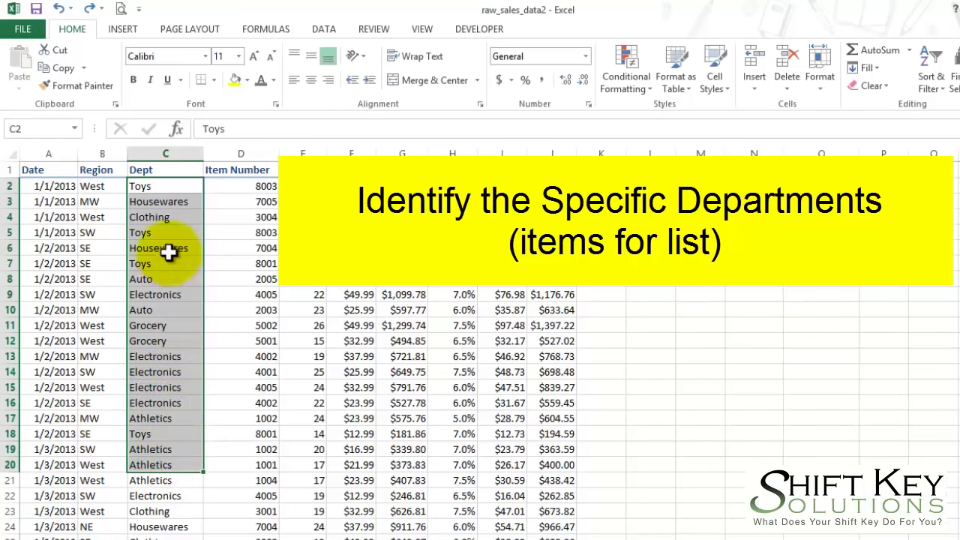
left_click(168, 188)
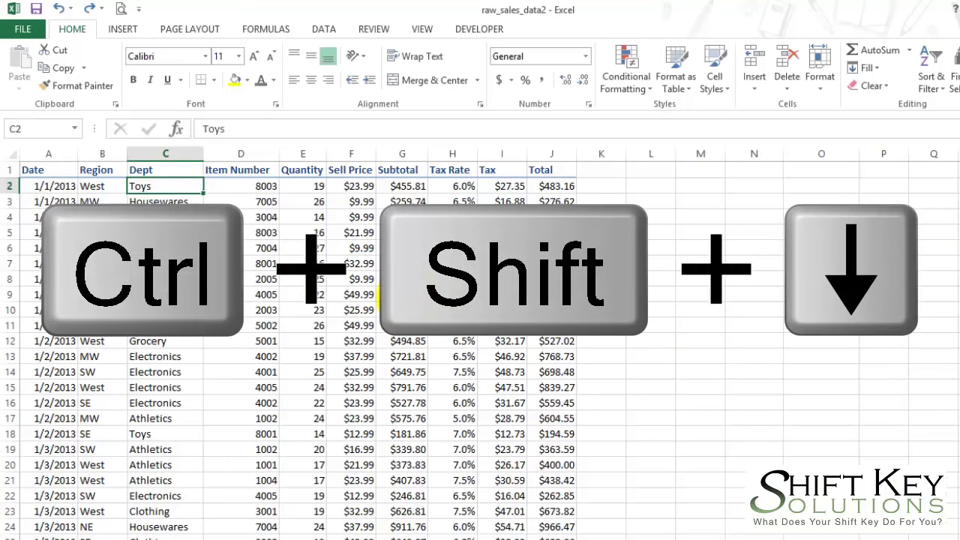
key("ctrl+shift+Down")
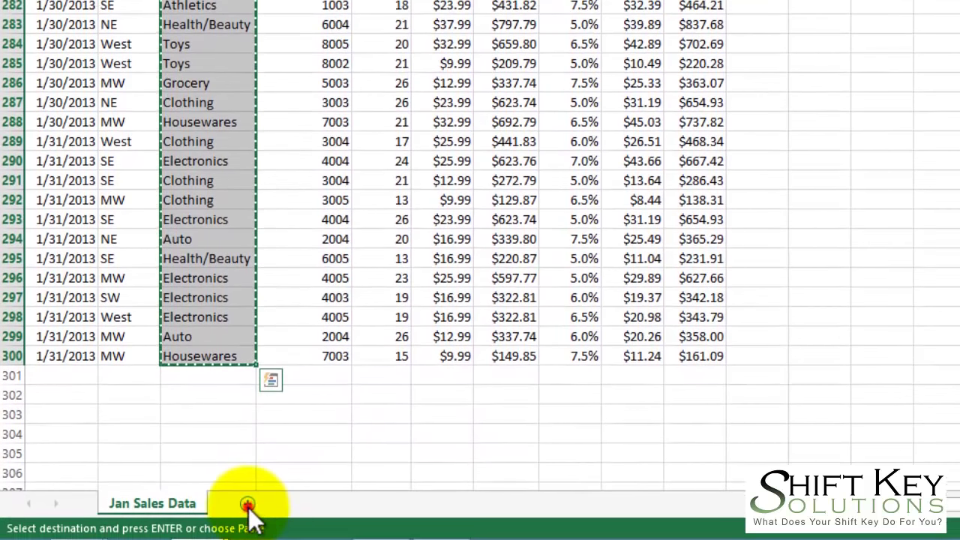
Step: Paste the copied departments at A1 of a new worksheet and fit column A's width to its contents
left_click(248, 508)
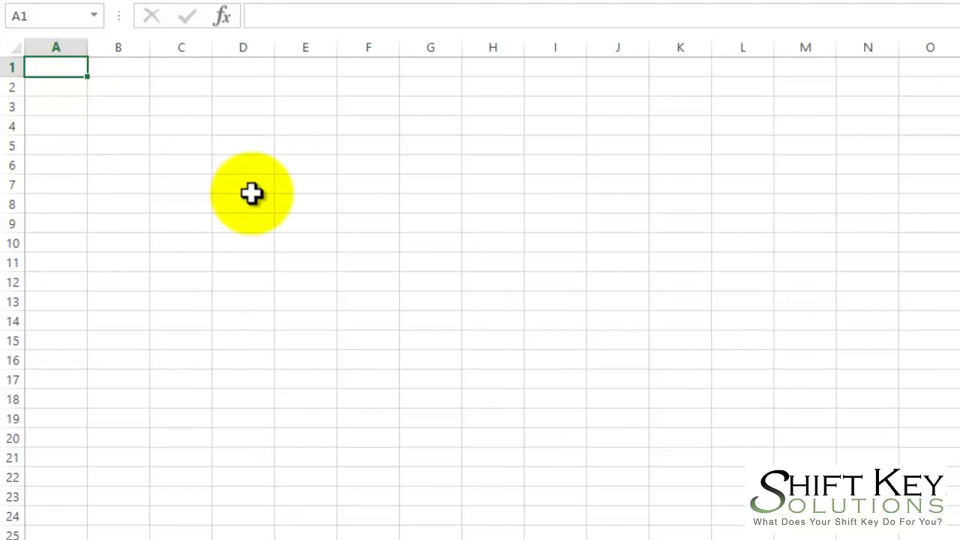
key("ctrl+v")
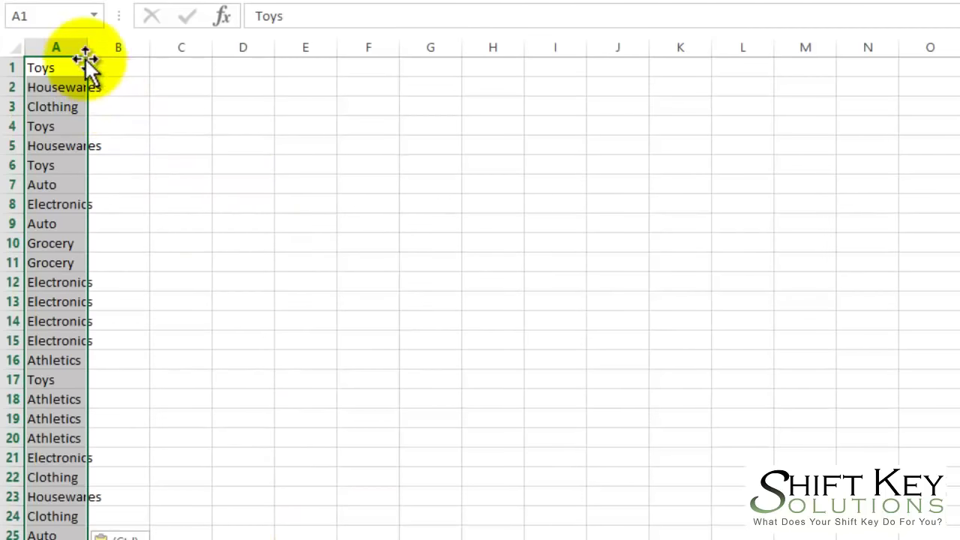
left_click_drag(87, 48, 83, 48)
double_click(82, 47)
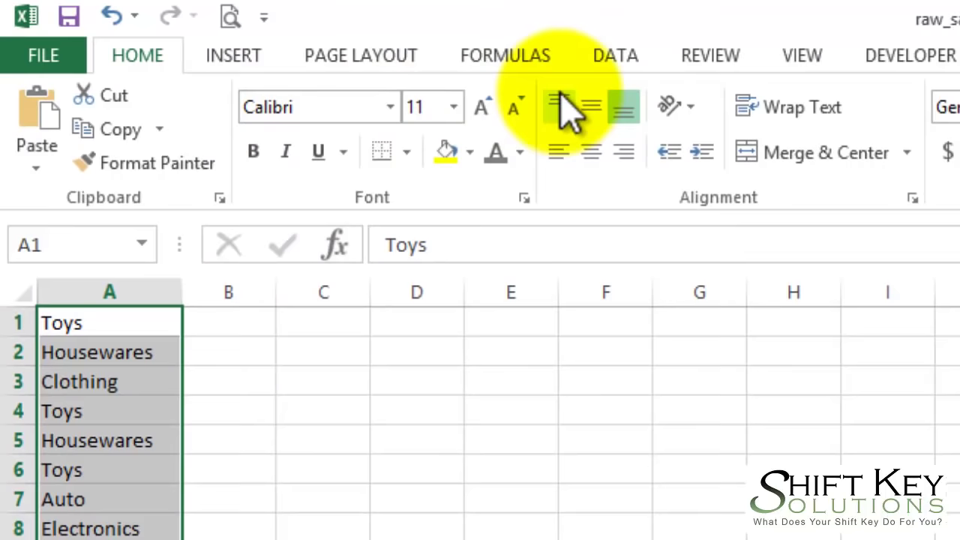
Step: Remove the duplicate values from column A of the pasted department list, treating the data as having no headers
left_click(617, 57)
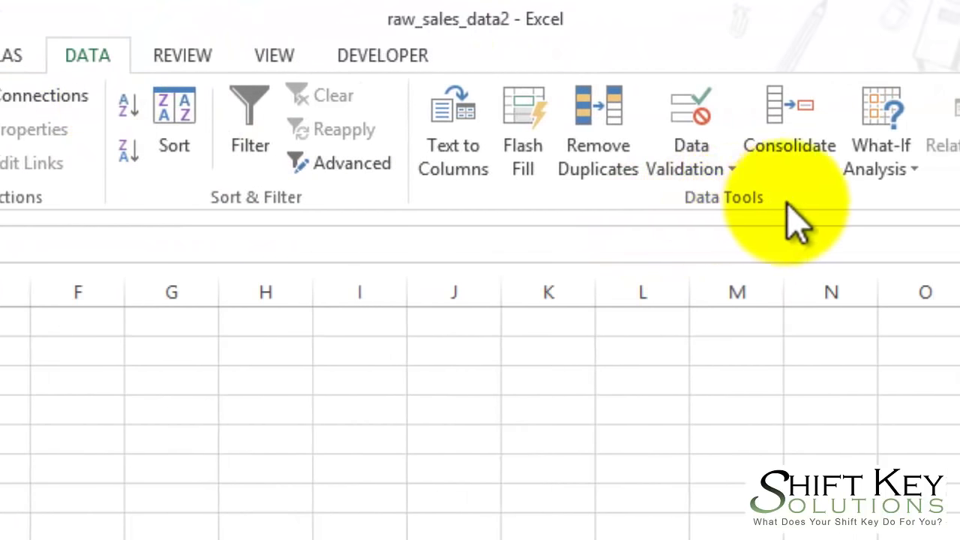
left_click(614, 144)
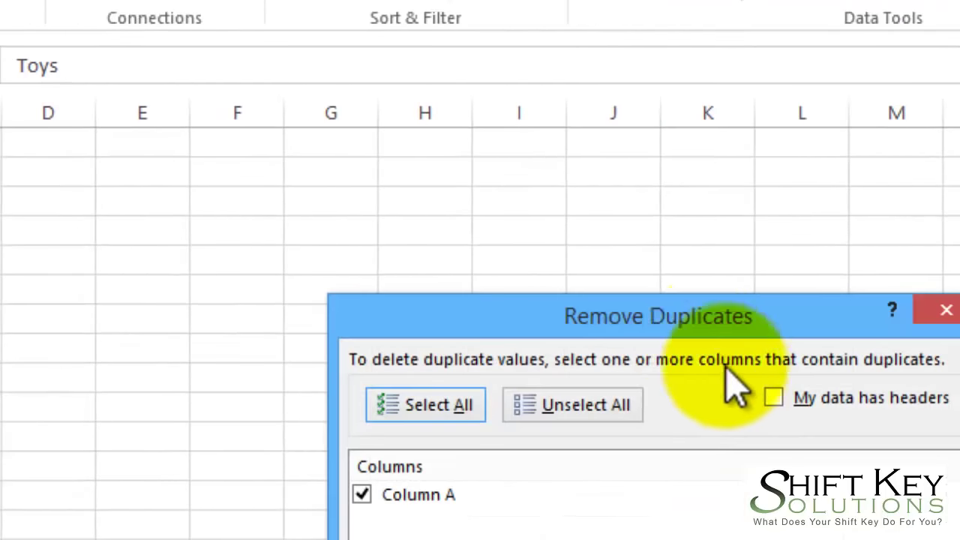
left_click_drag(682, 327, 422, 157)
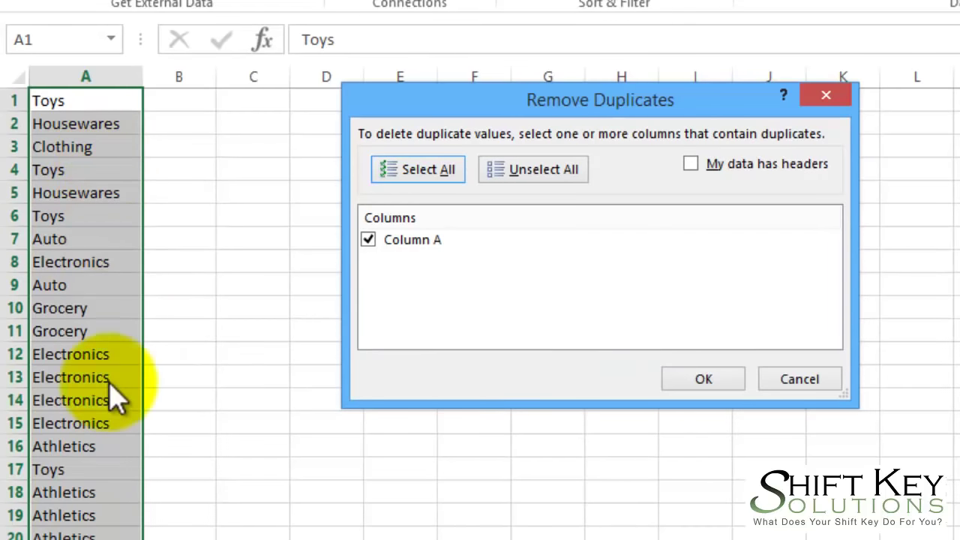
left_click(719, 379)
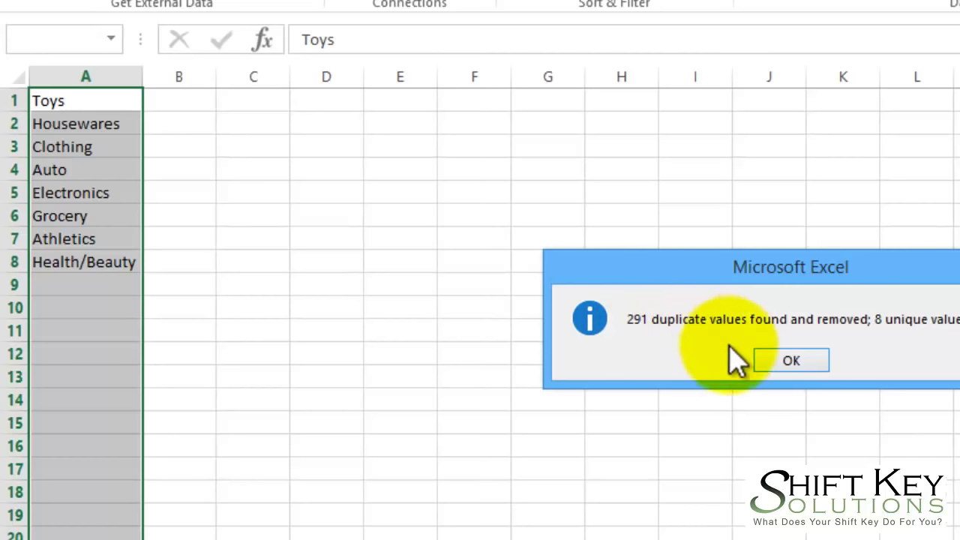
Step: Dismiss the duplicate-removal summary and return to the top of the sales data sheet
left_click(815, 360)
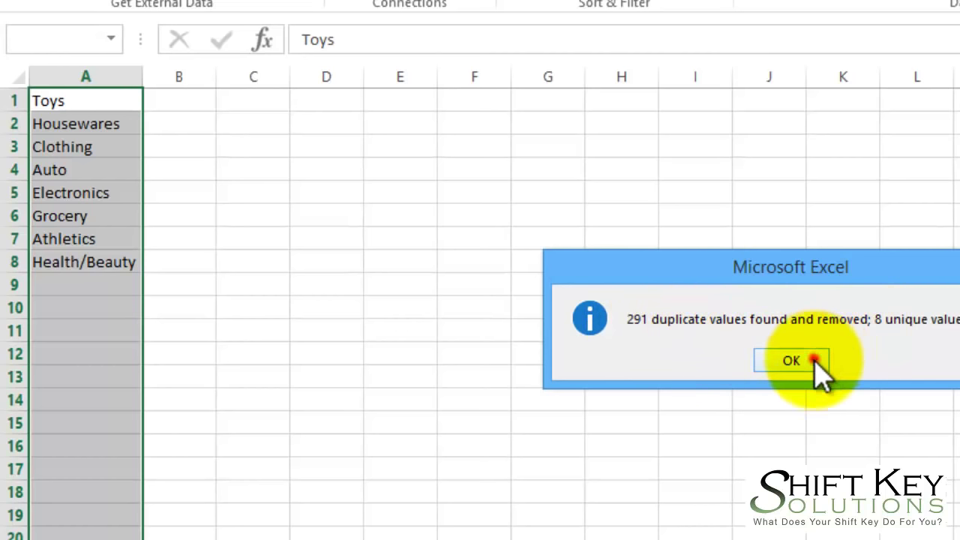
left_click_drag(75, 104, 122, 271)
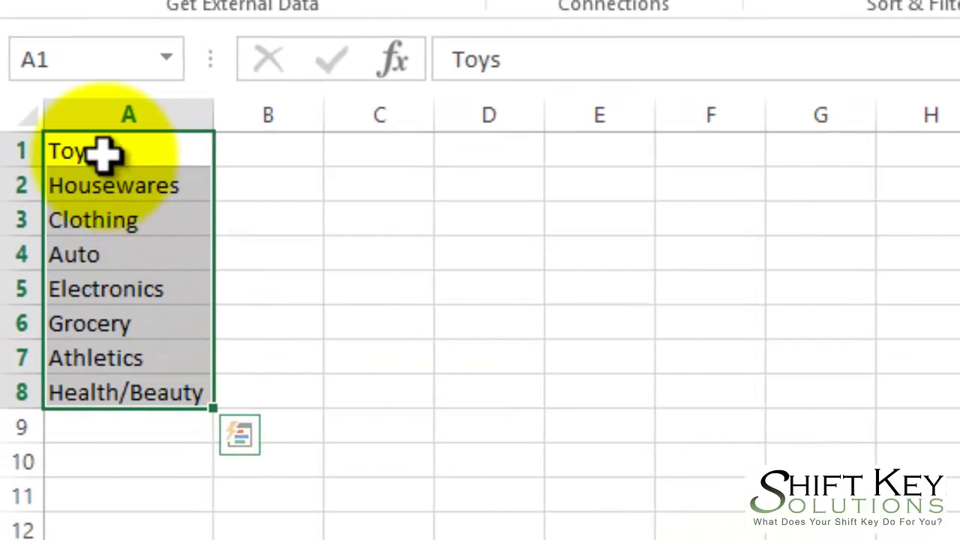
left_click(101, 150)
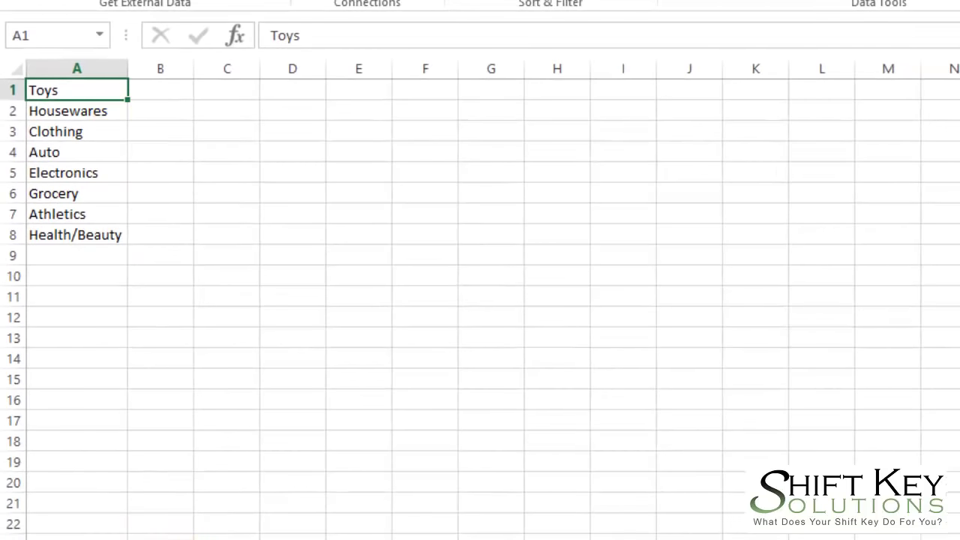
key("ctrl+Page_Down")
key("ctrl+shift+Down")
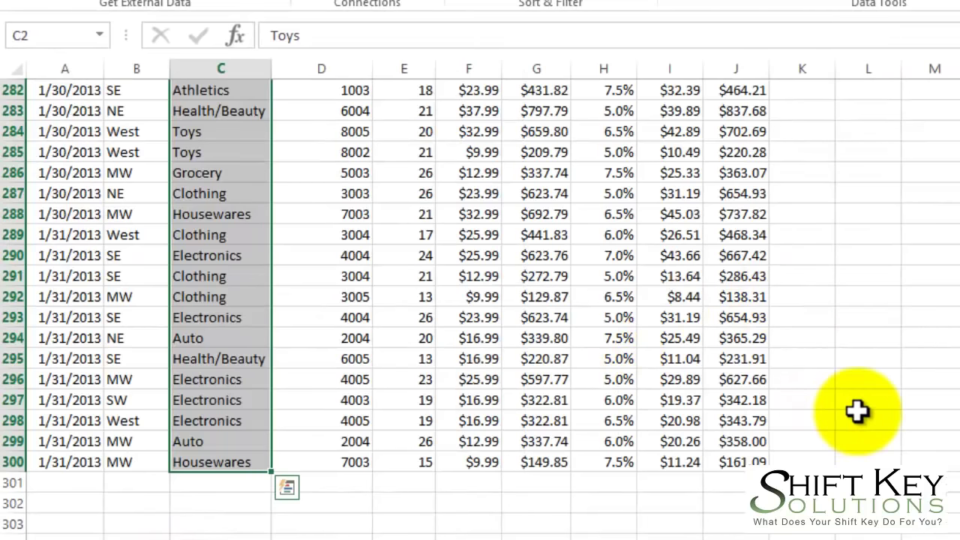
key("ctrl+Home")
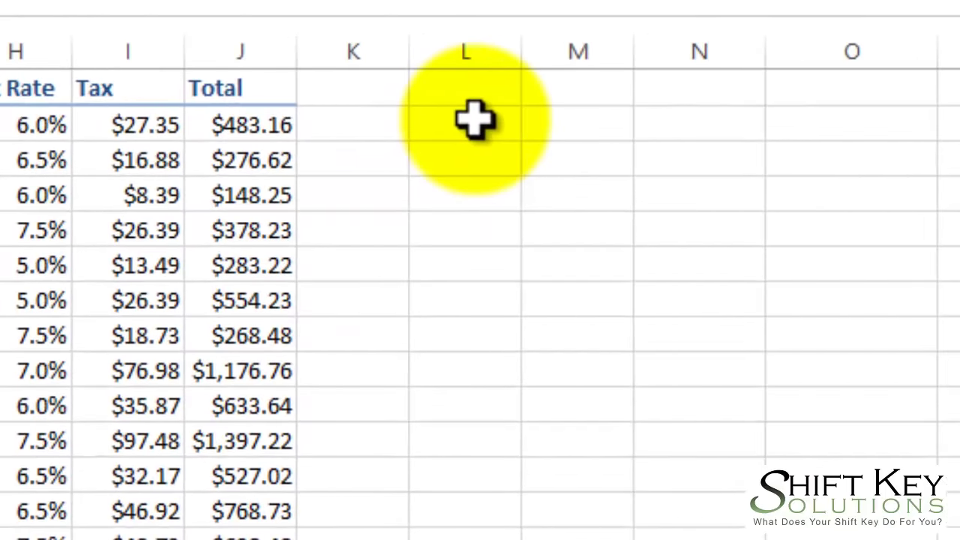
Step: Enter the label Departments in L2, fit column L to it, and widen column M
left_click(474, 120)
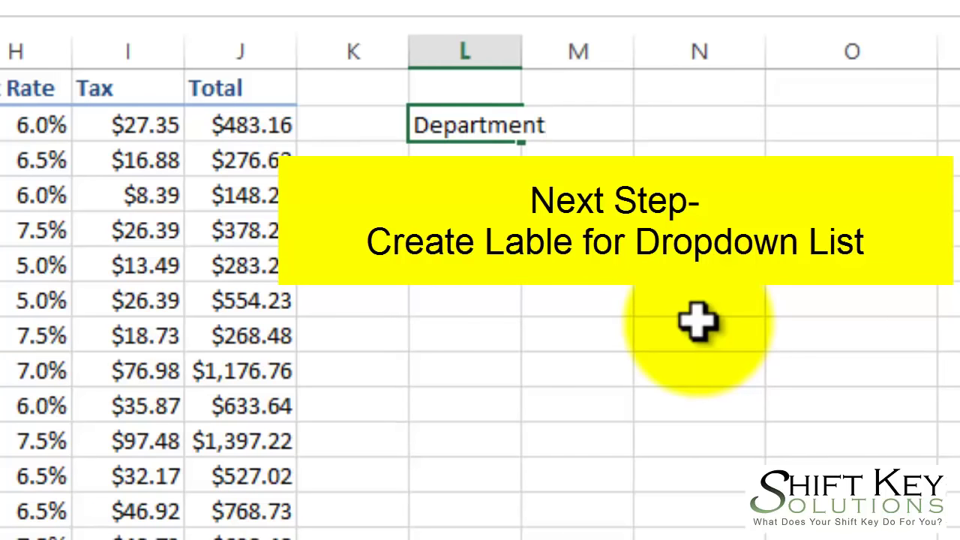
key("Right")
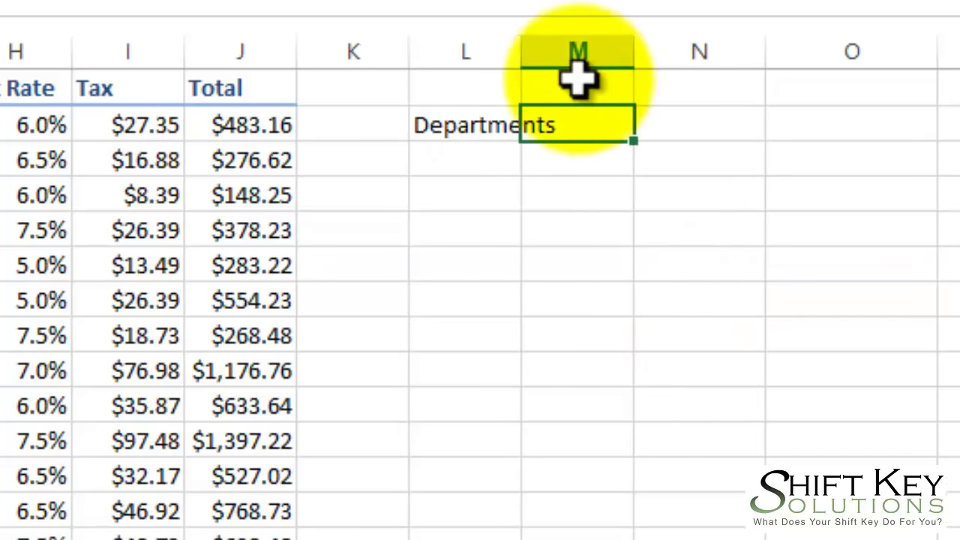
double_click(520, 51)
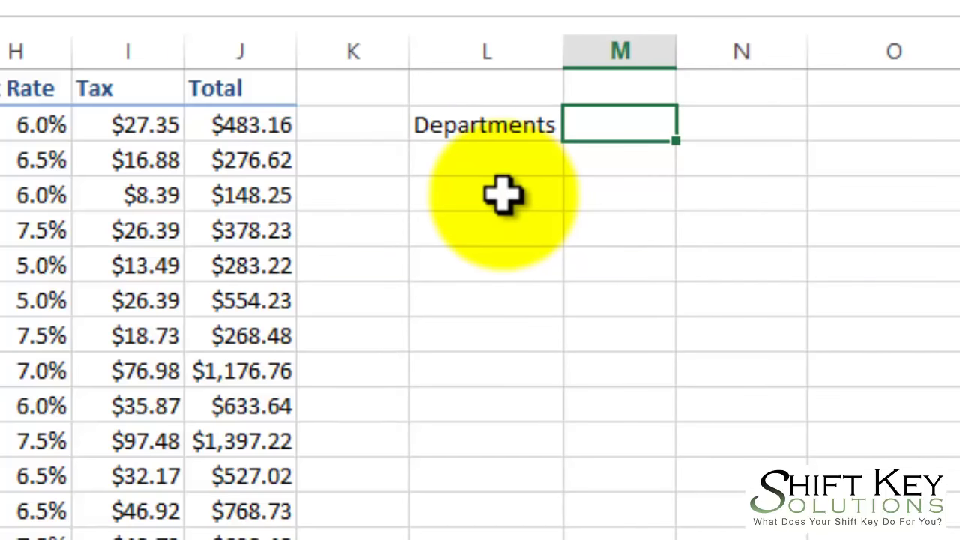
left_click_drag(675, 54, 785, 50)
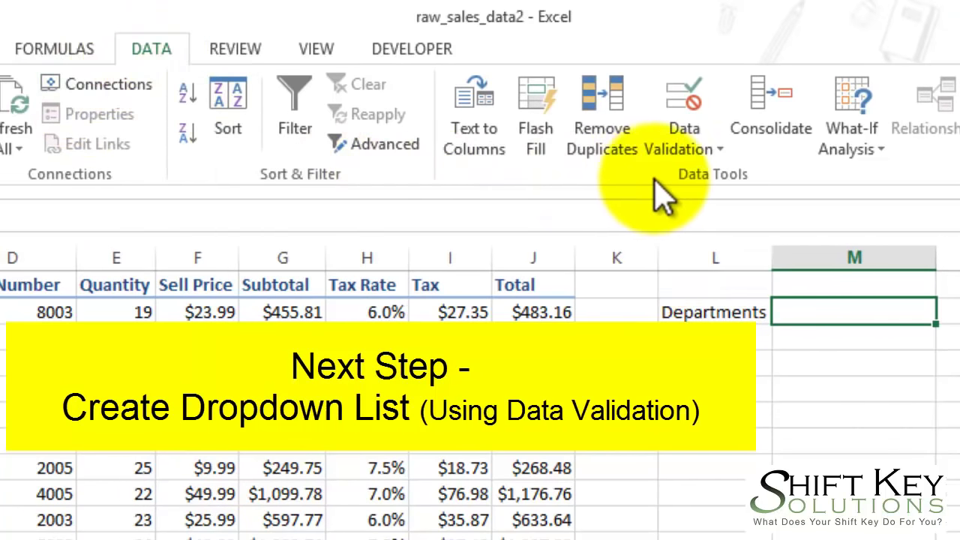
Step: Add a List data validation with in-cell dropdown to M2, using =Sheet1!$A$1:$A$8 as its source
left_click(690, 107)
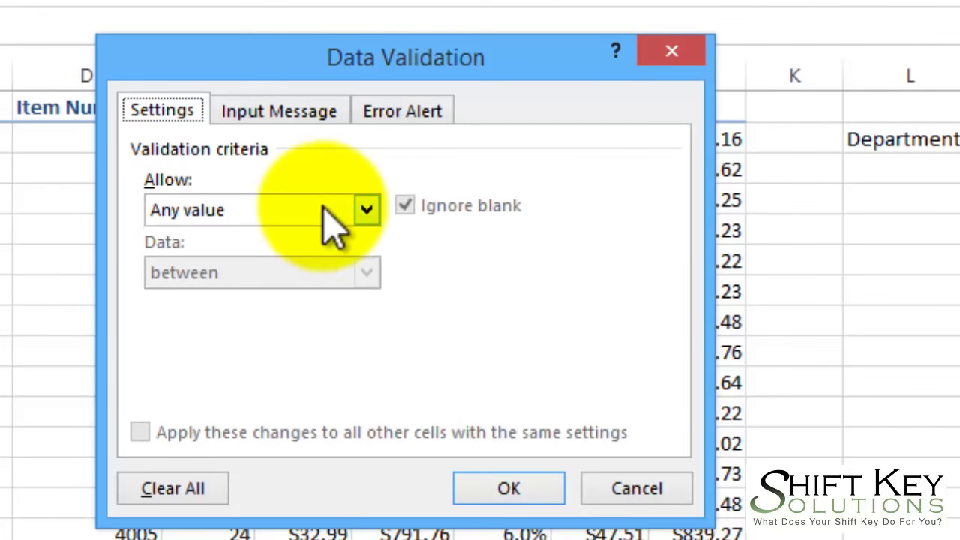
left_click(368, 211)
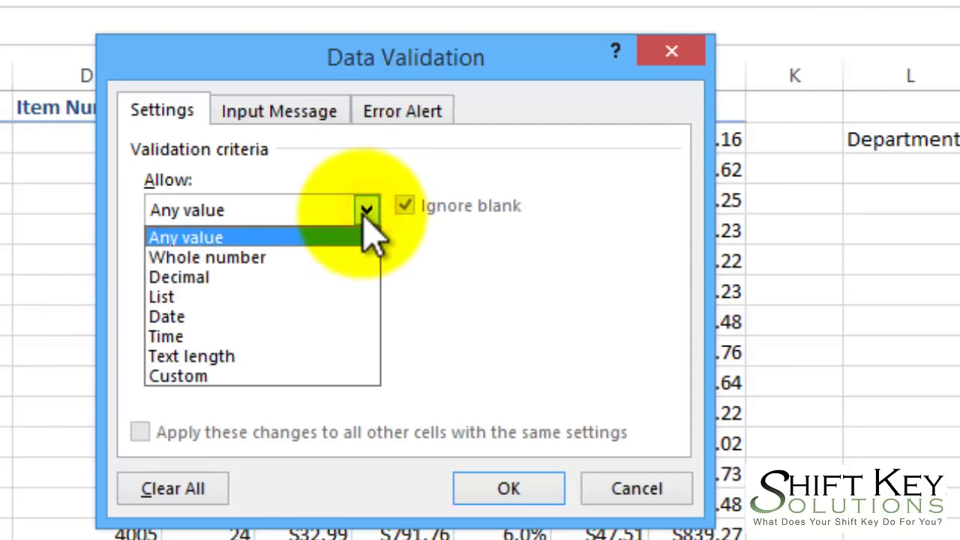
left_click(233, 299)
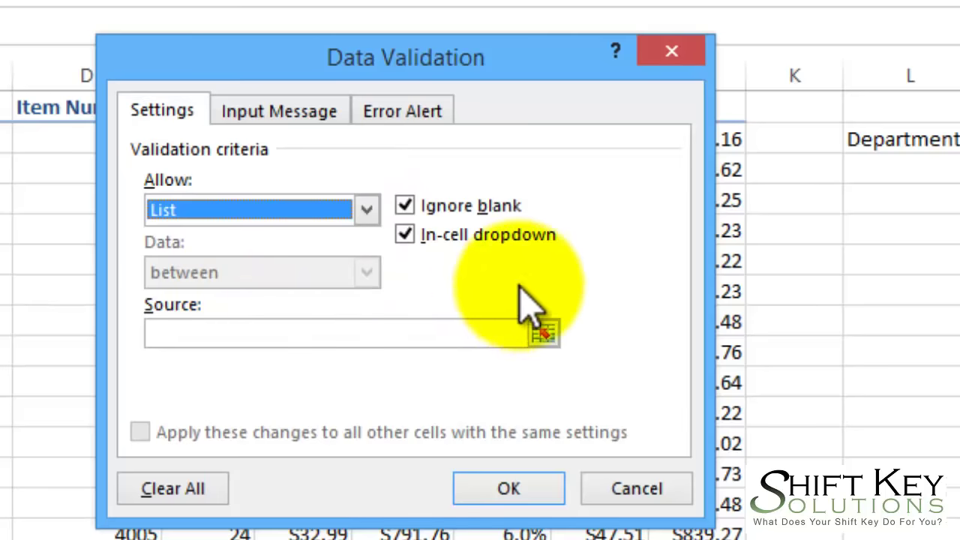
left_click(193, 332)
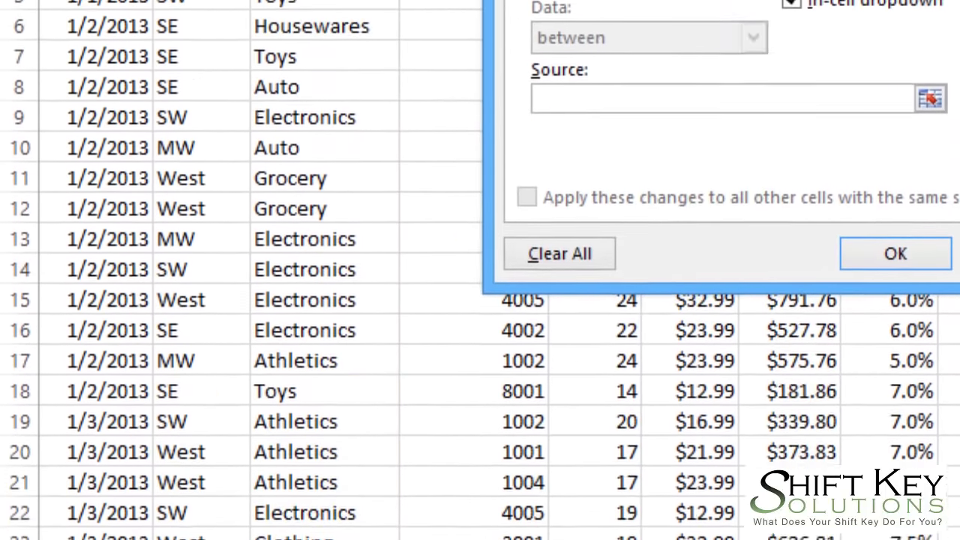
left_click(379, 486)
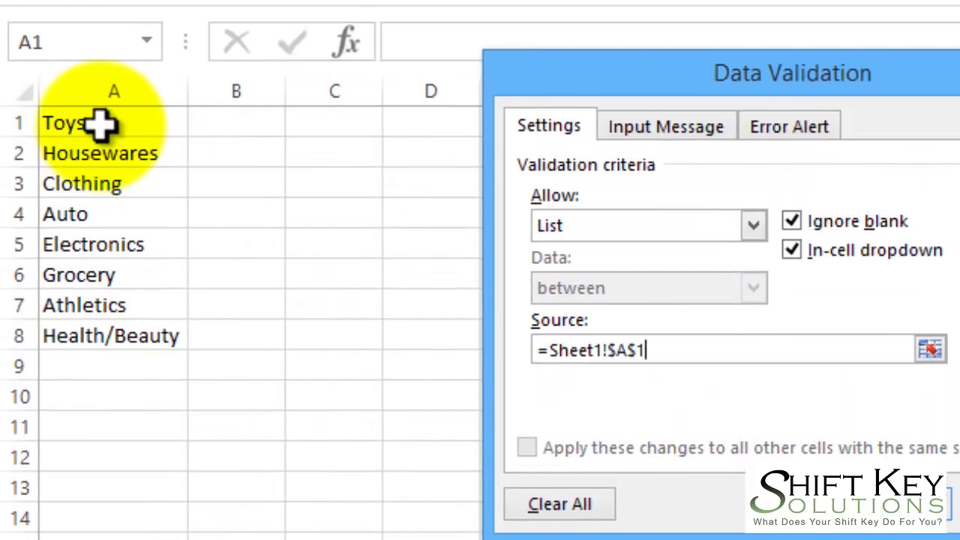
left_click_drag(100, 124, 100, 337)
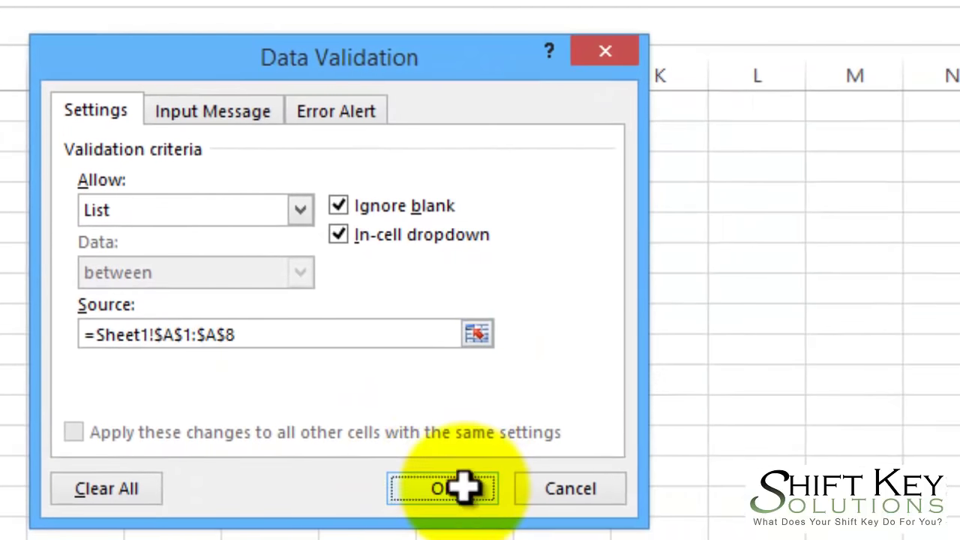
left_click(462, 489)
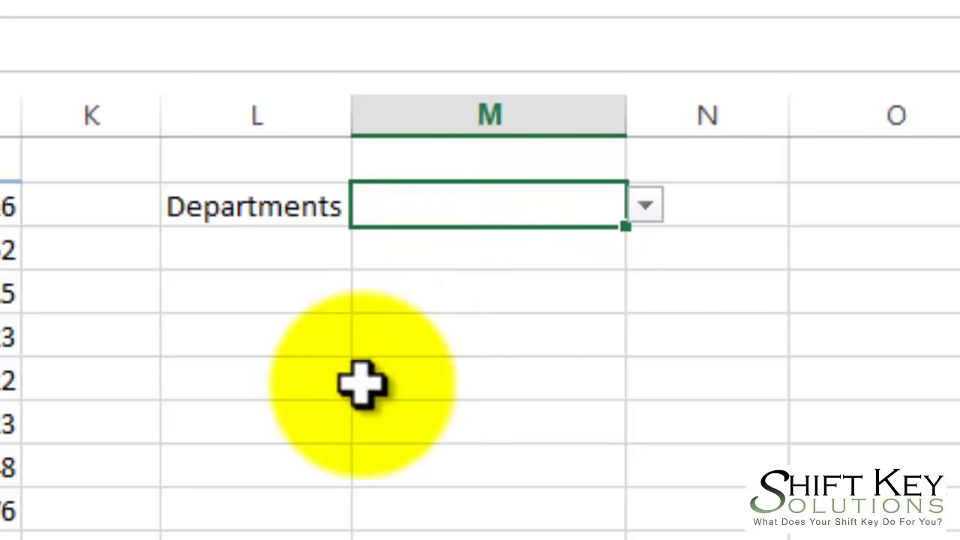
left_click(259, 426)
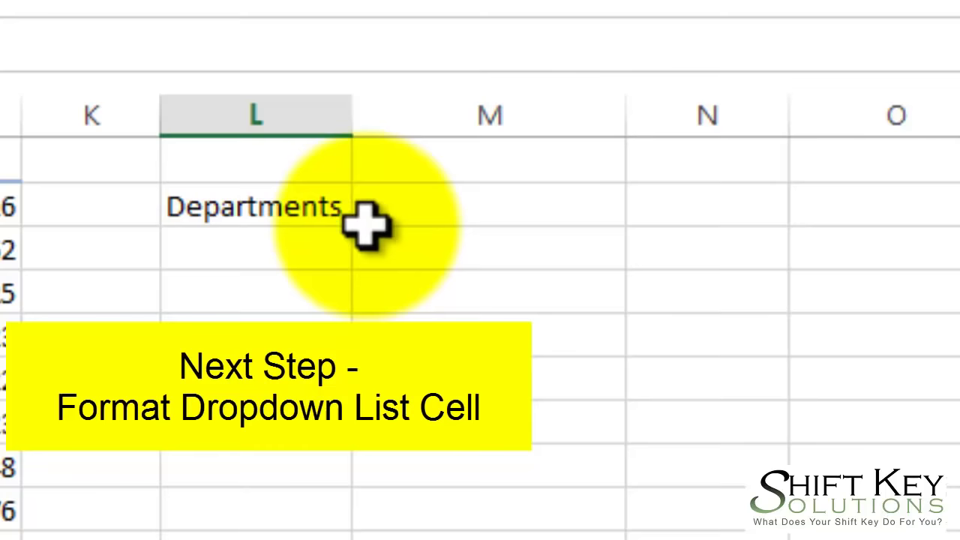
Step: Apply a Thick Box Border to the drop-down cell M2
left_click(501, 210)
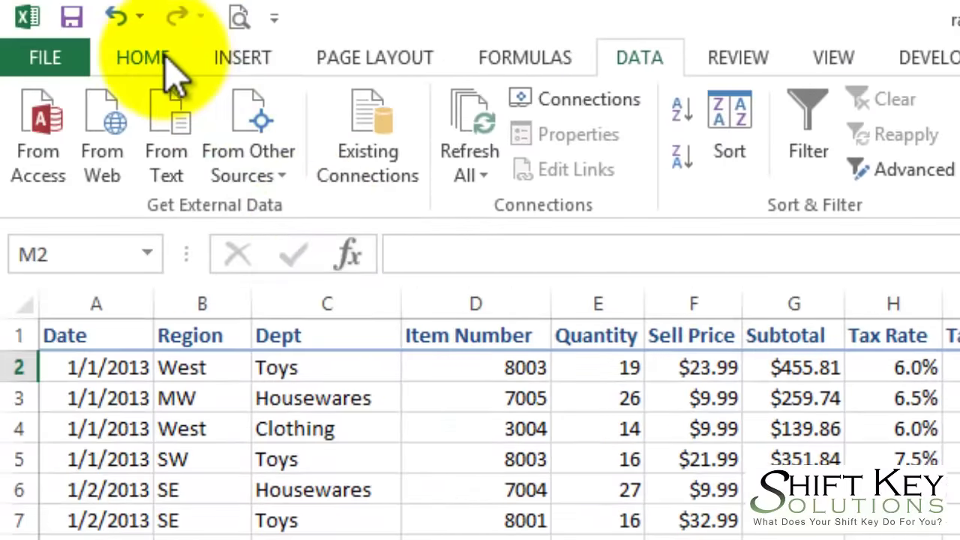
left_click(161, 59)
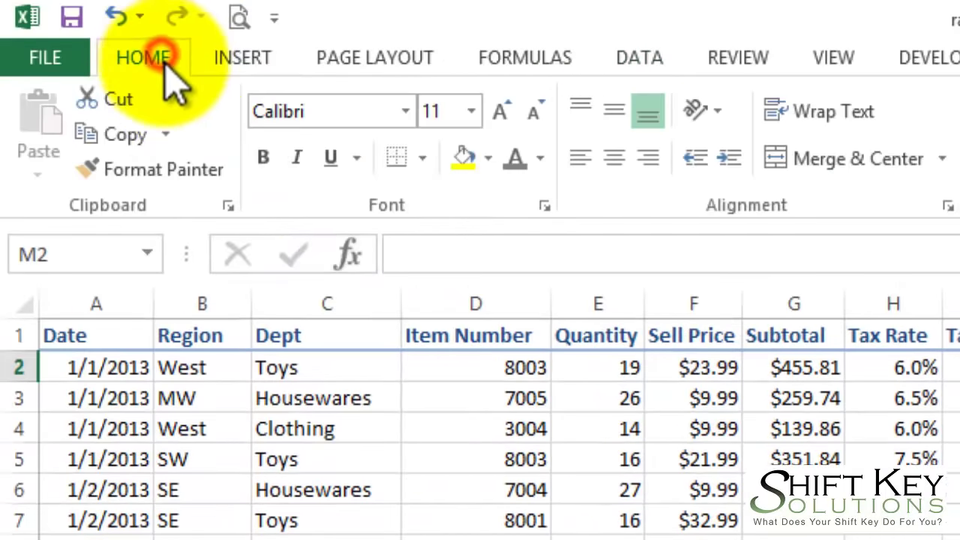
left_click(424, 160)
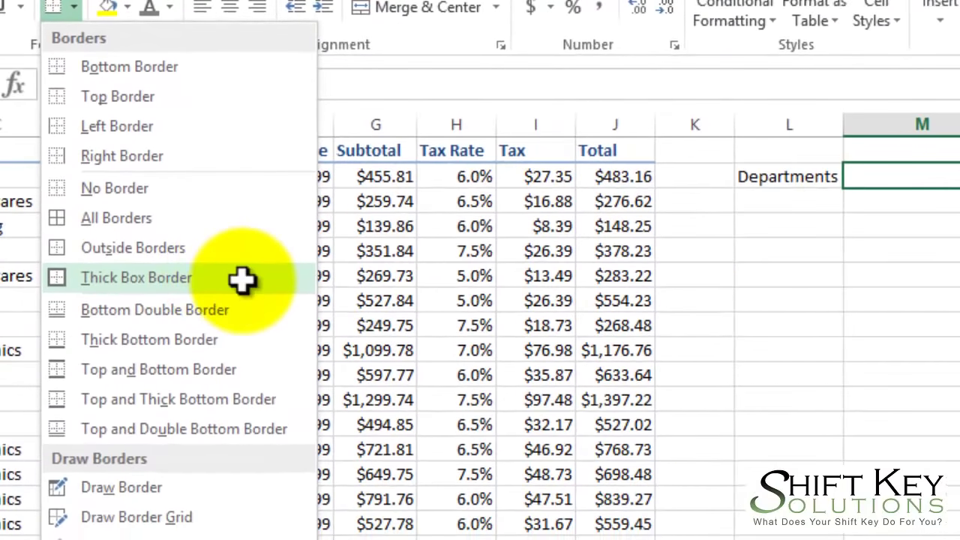
left_click(241, 279)
left_click(900, 300)
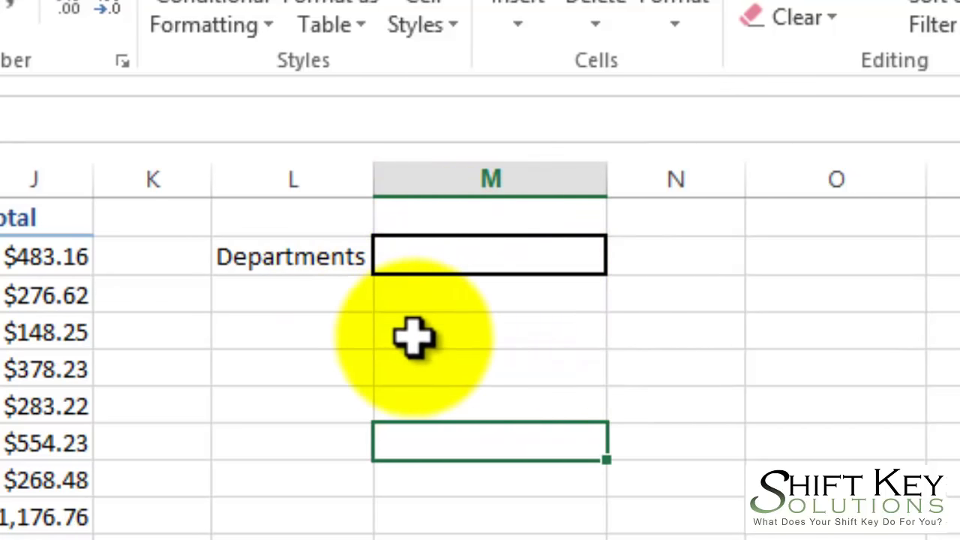
Step: Check the department entries offered by the drop-down list in M2 without choosing one
left_click(536, 255)
left_click(627, 259)
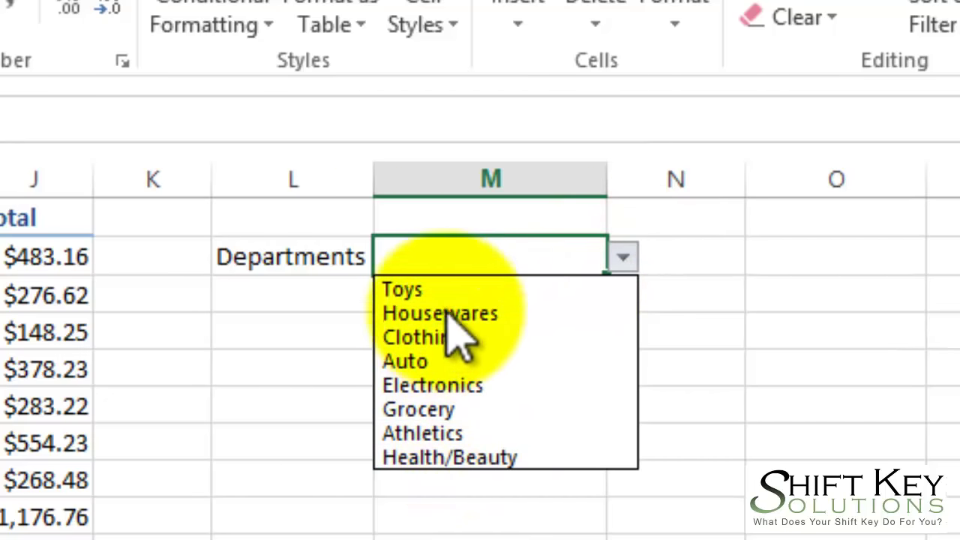
left_click(292, 303)
left_click(319, 395)
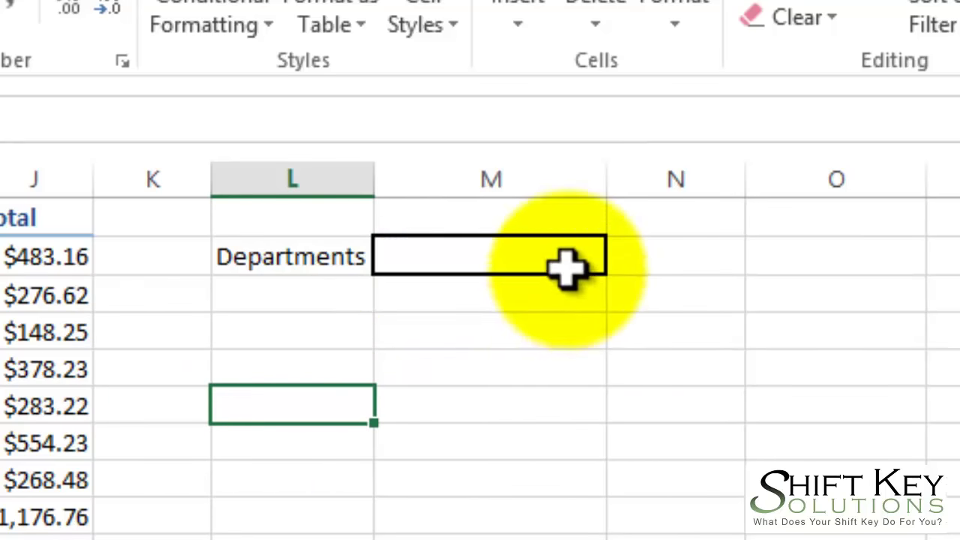
left_click(518, 258)
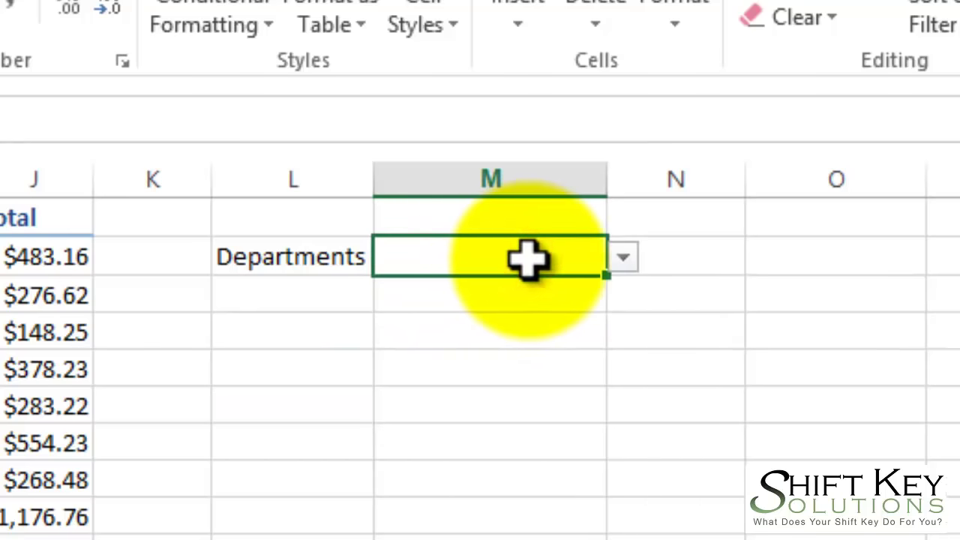
left_click(628, 258)
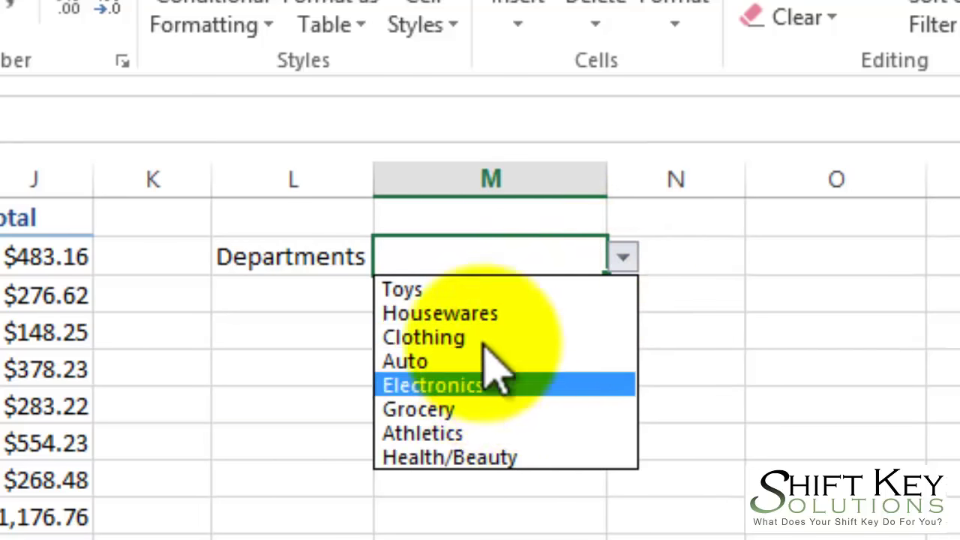
key("Escape")
left_click(348, 370)
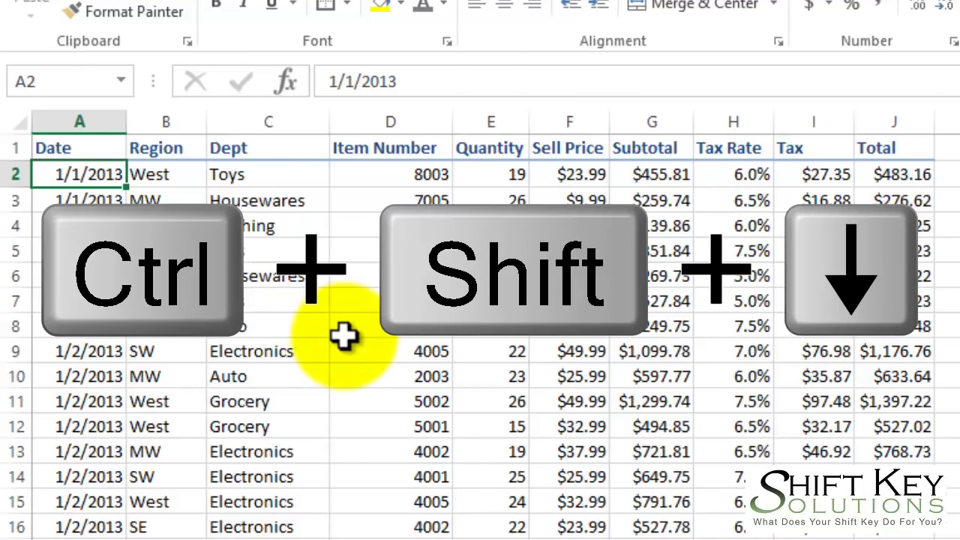
Step: Select all sales records from A2 through J300, leaving out the header row
key("ctrl+shift+Down")
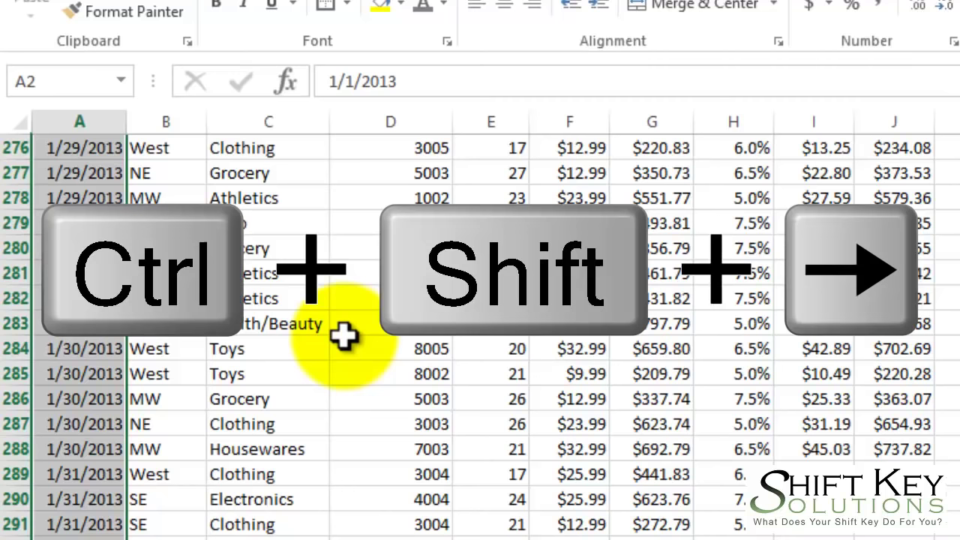
key("ctrl+shift+Right")
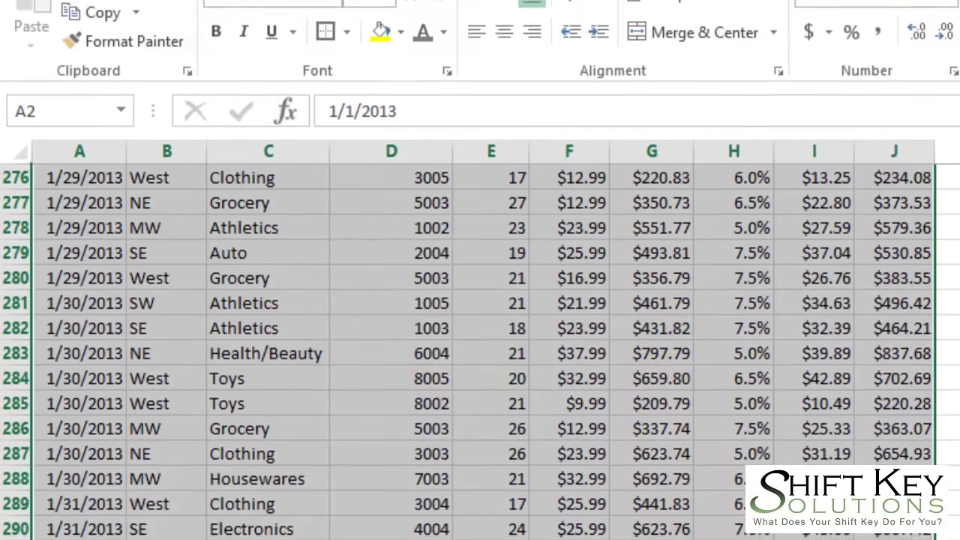
key("ctrl+BackSpace")
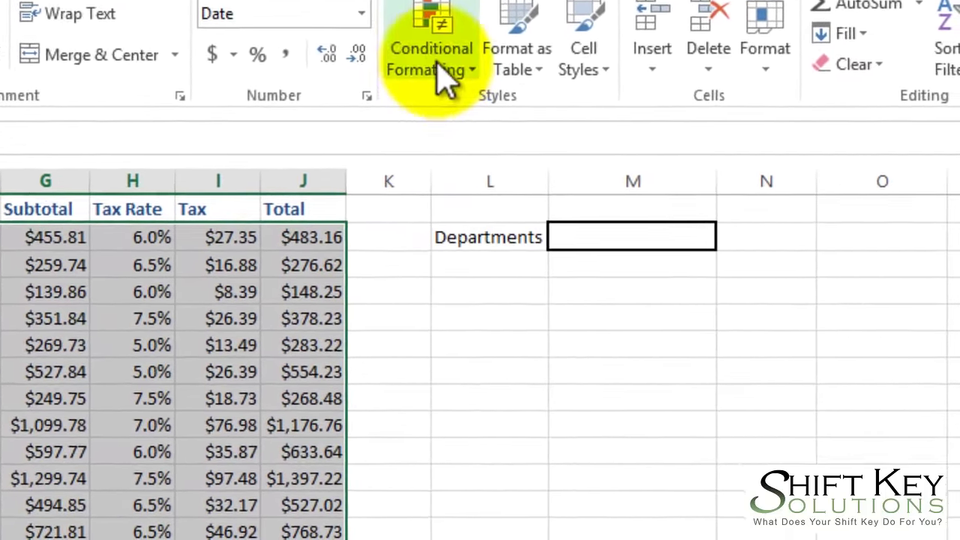
Step: Start a conditional formatting rule for the selected records that uses a formula, and enter =$C2=$M$2 as its condition
left_click(488, 89)
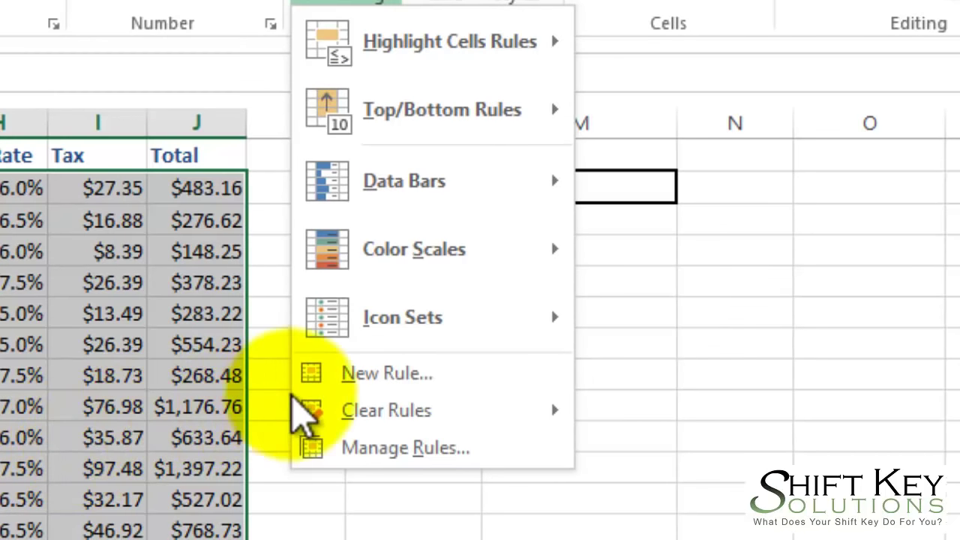
left_click(433, 373)
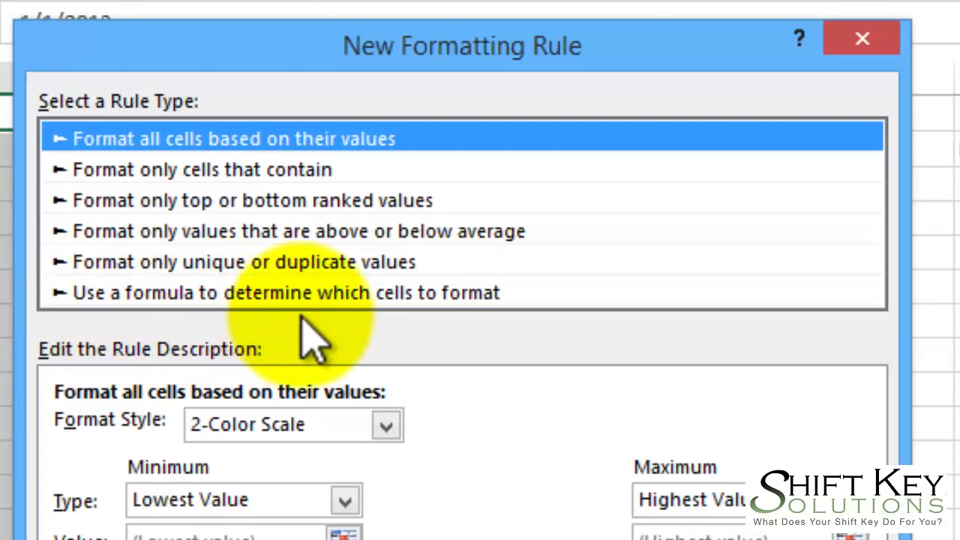
left_click(444, 299)
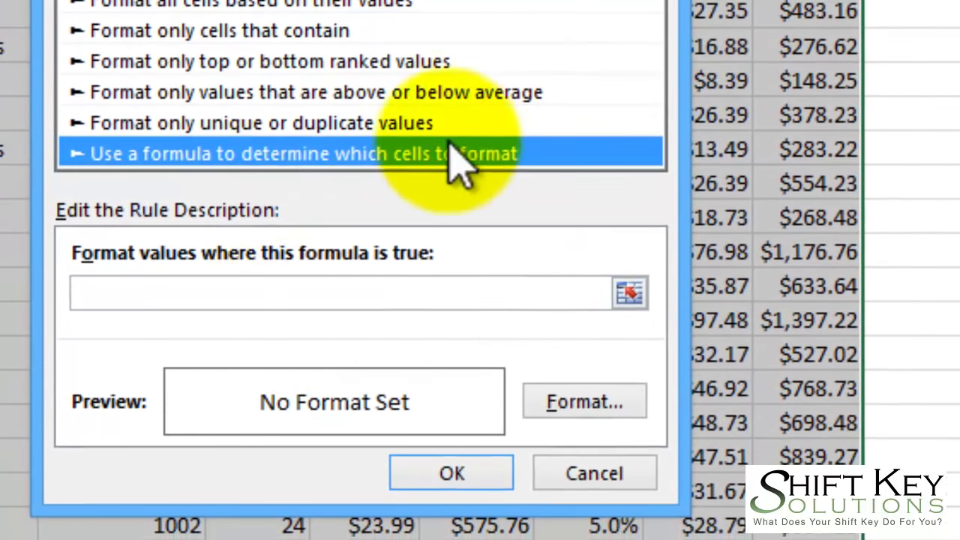
left_click(126, 292)
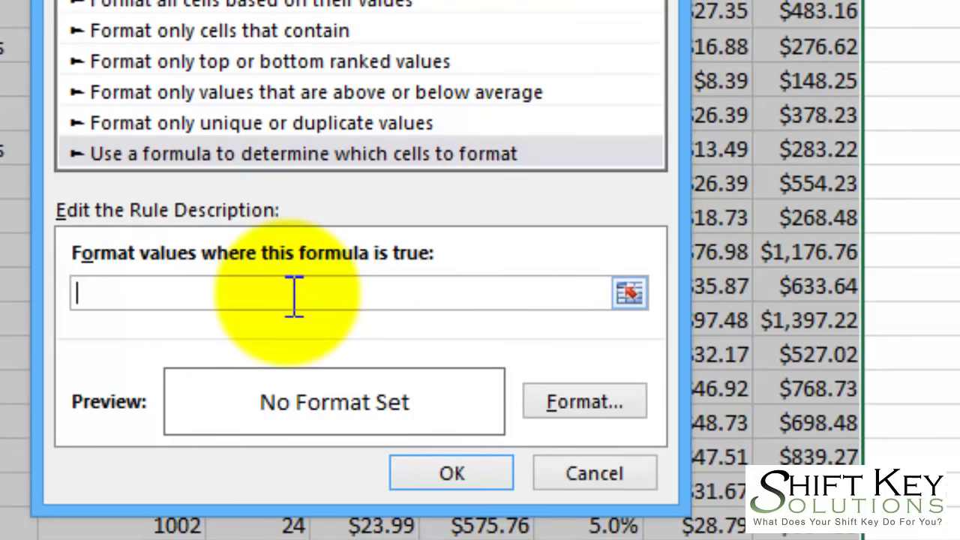
left_click_drag(240, 0, 493, 113)
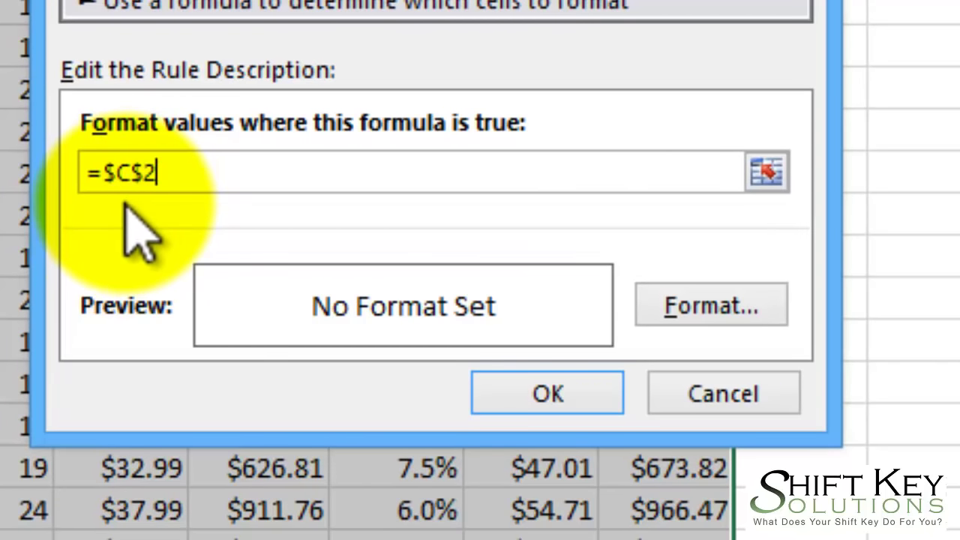
key("F4")
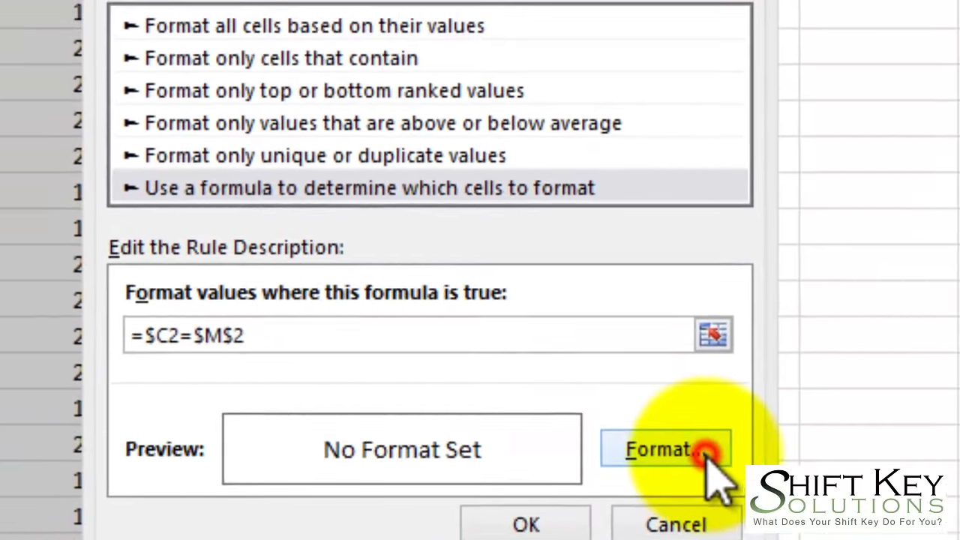
Step: Give the rule a light green background fill and apply it to the selected sales records
left_click(730, 345)
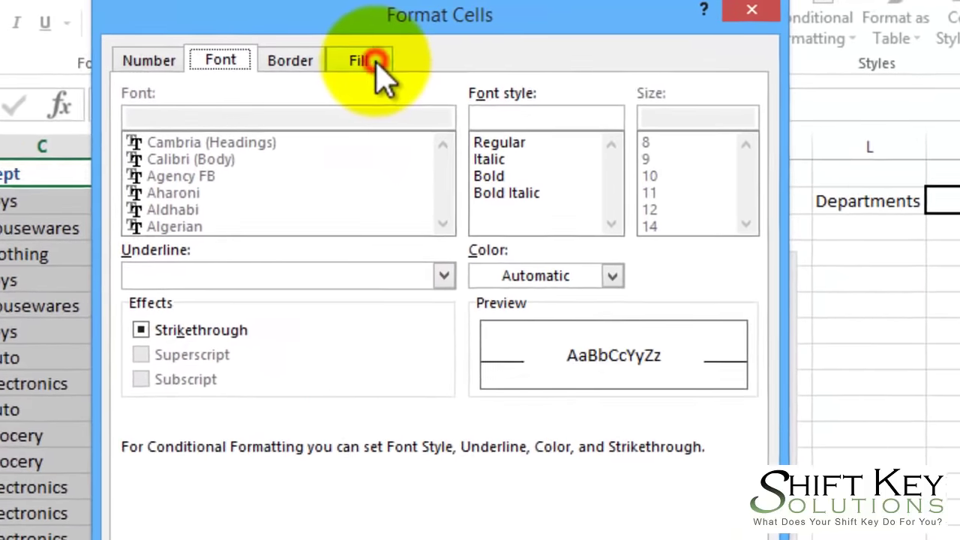
left_click(484, 47)
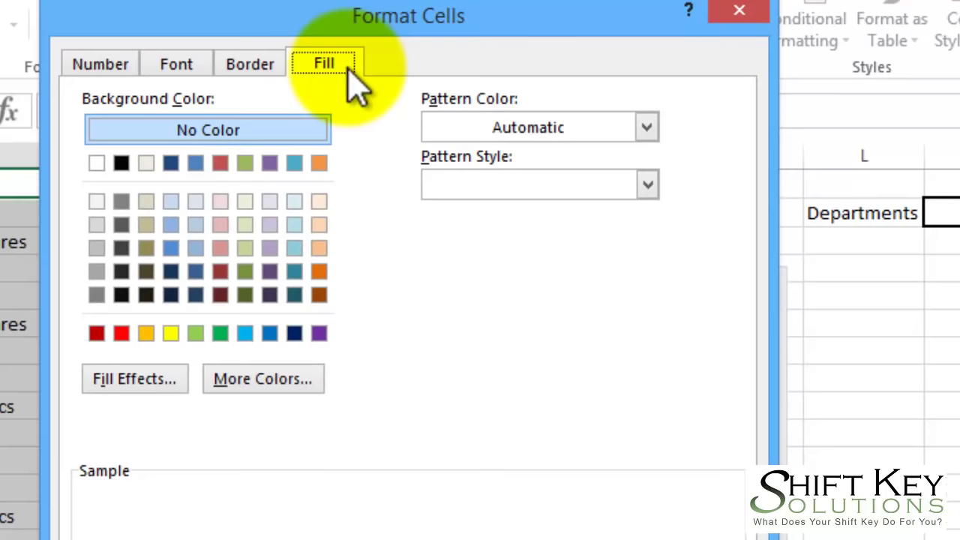
left_click(170, 333)
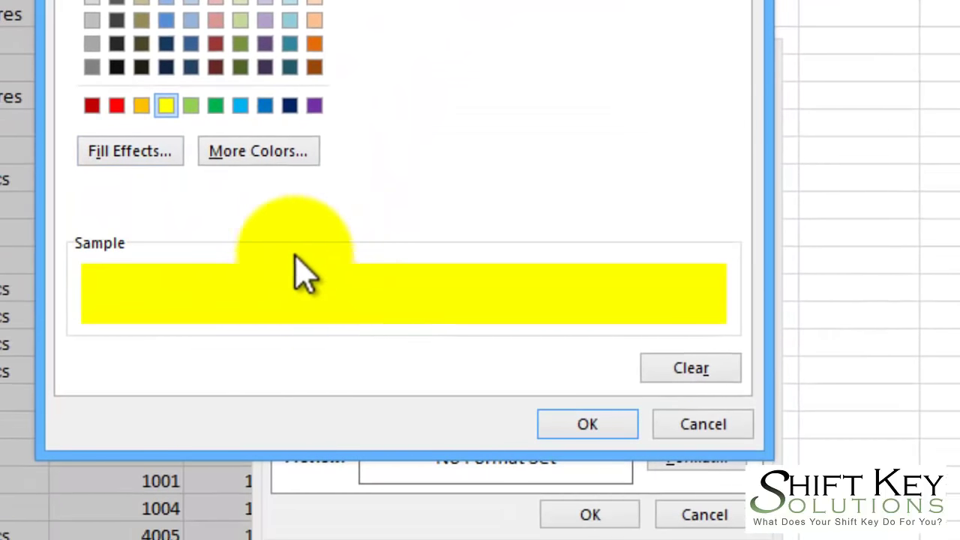
left_click(192, 106)
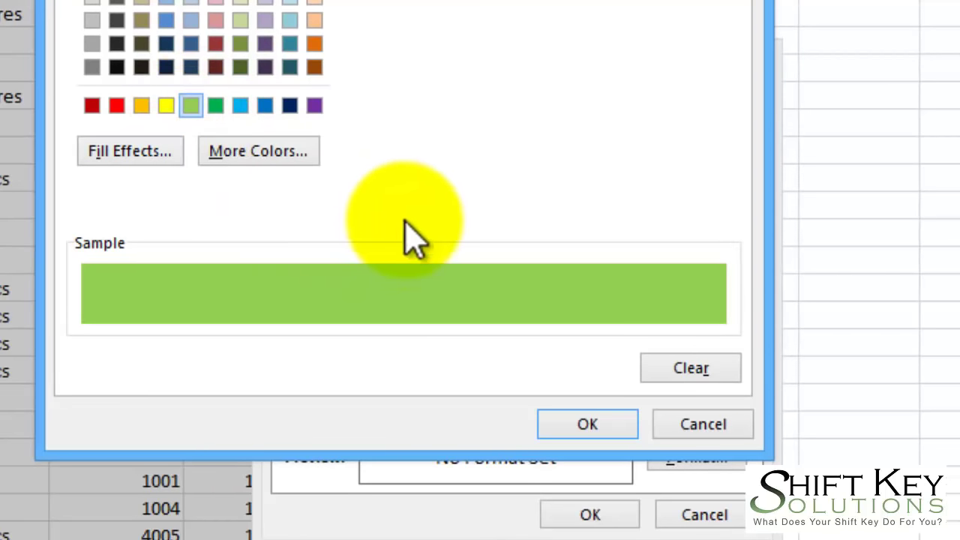
left_click(589, 424)
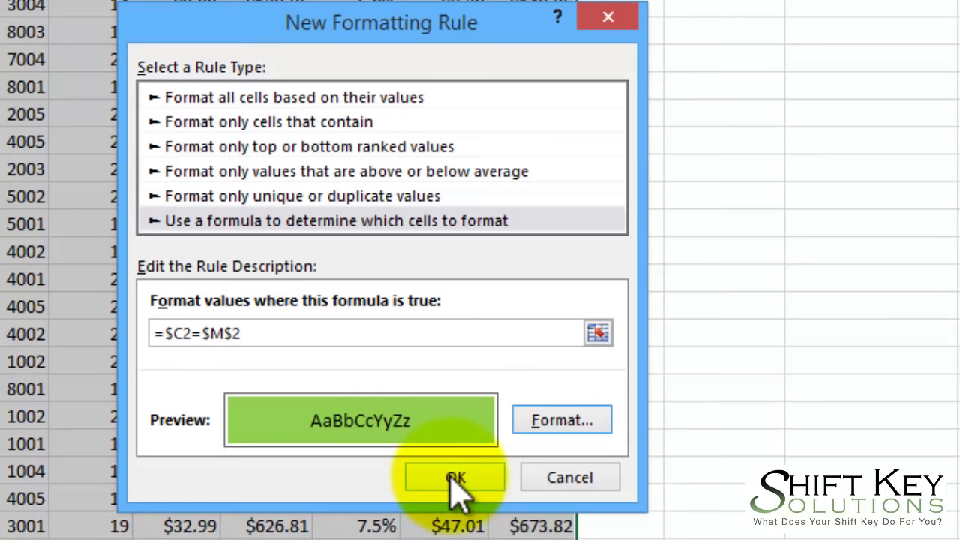
left_click(460, 474)
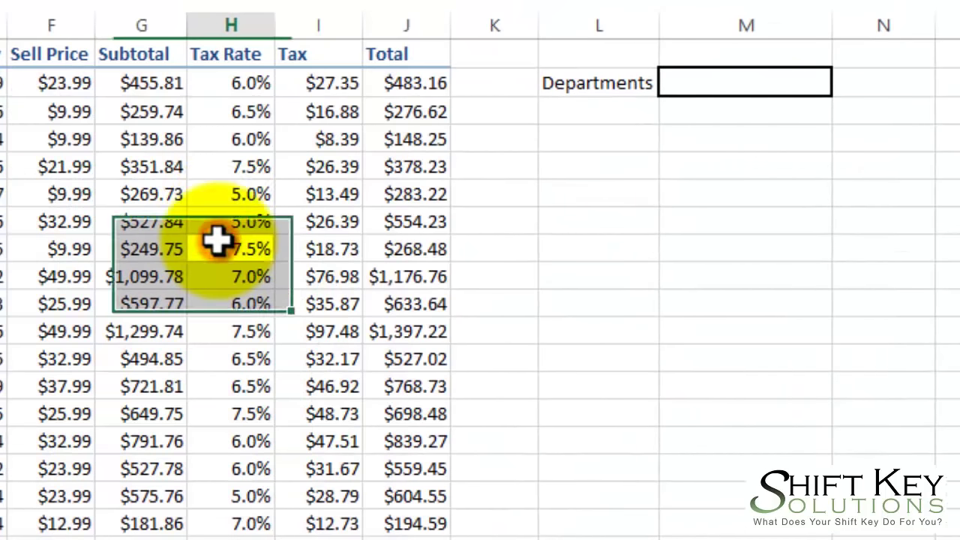
left_click(216, 238)
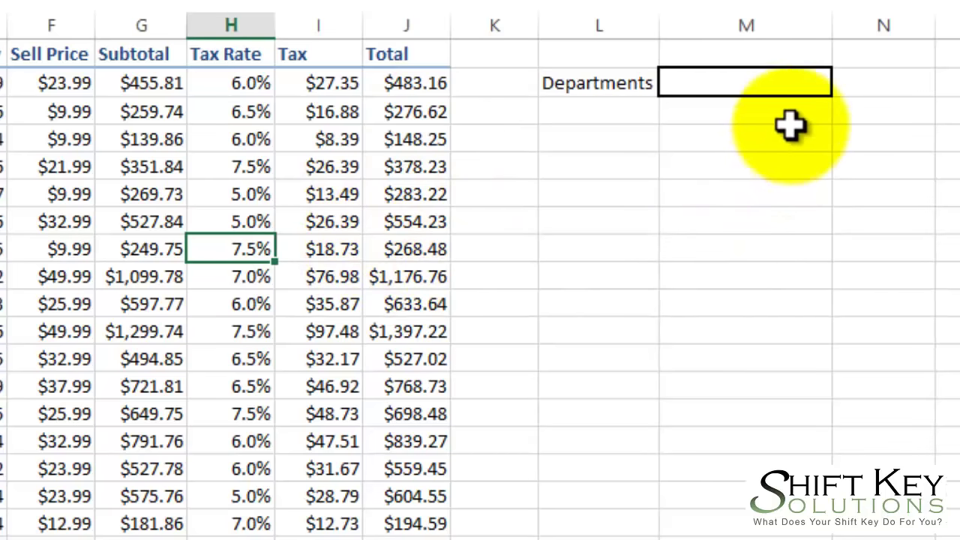
Step: Pick Toys from the department drop-down in M2 to test the rule, and change the choice to Clothing
left_click(794, 85)
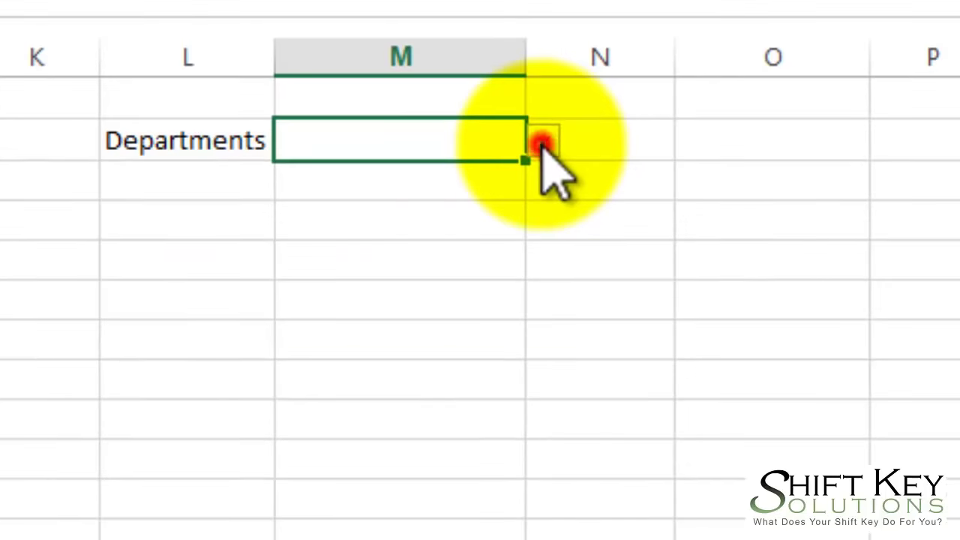
left_click(805, 90)
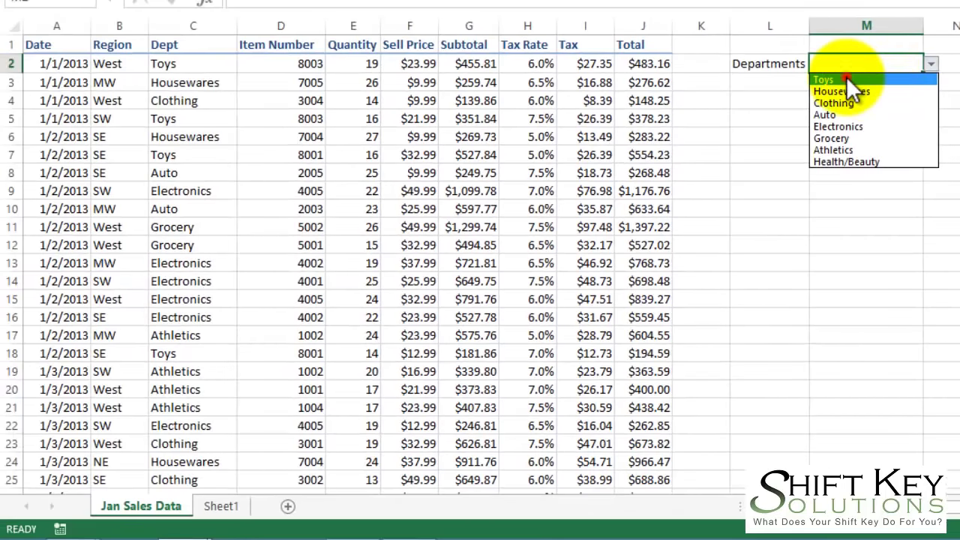
left_click(716, 104)
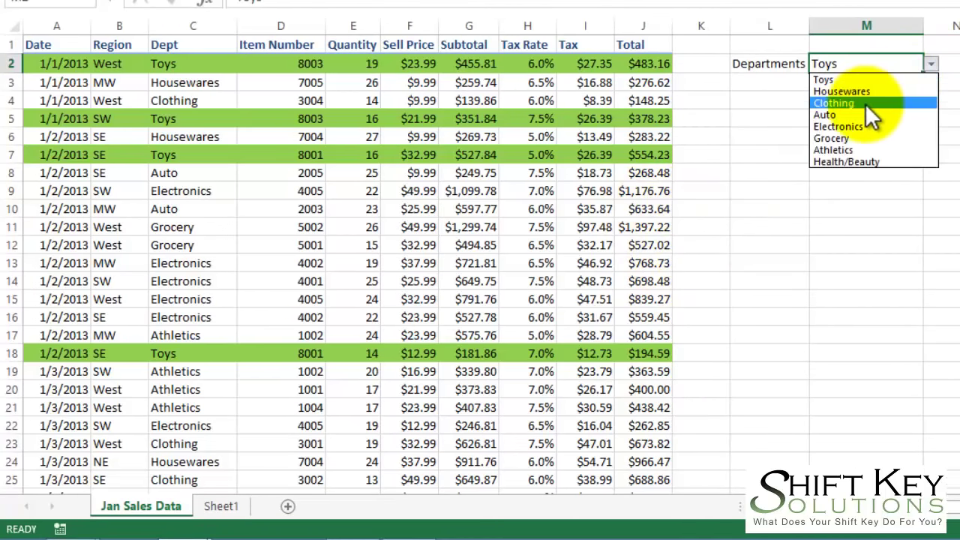
left_click(871, 102)
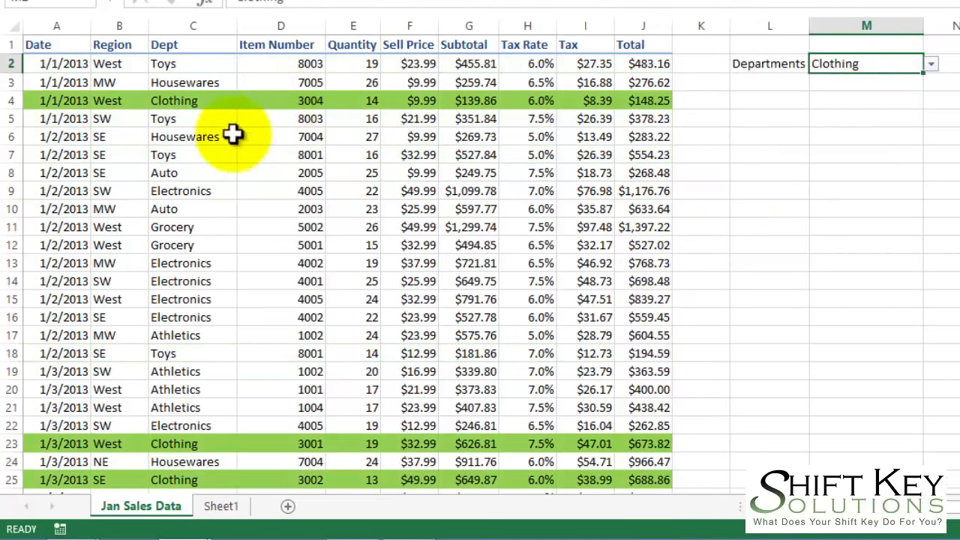
Step: Look through the sales records to check which rows are highlighted for Clothing, and return to the header row
scroll(382, 400, "down", 1)
scroll(381, 400, "down", 19)
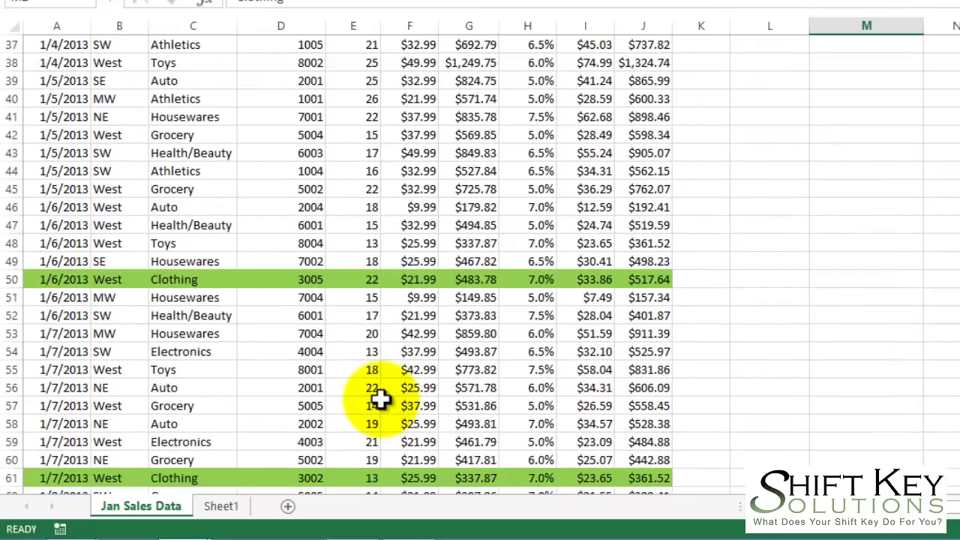
scroll(381, 400, "down", 12)
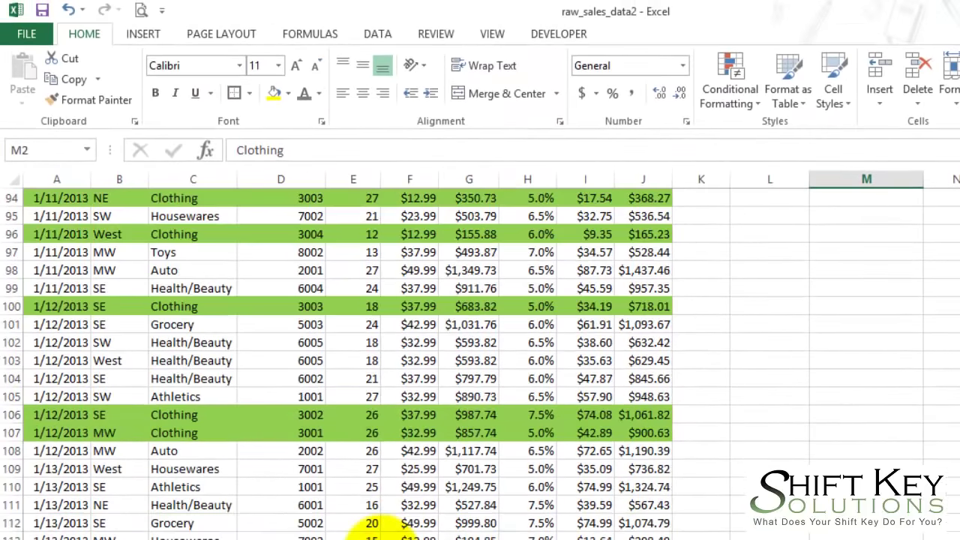
scroll(373, 531, "down", 6)
scroll(372, 531, "up", 20)
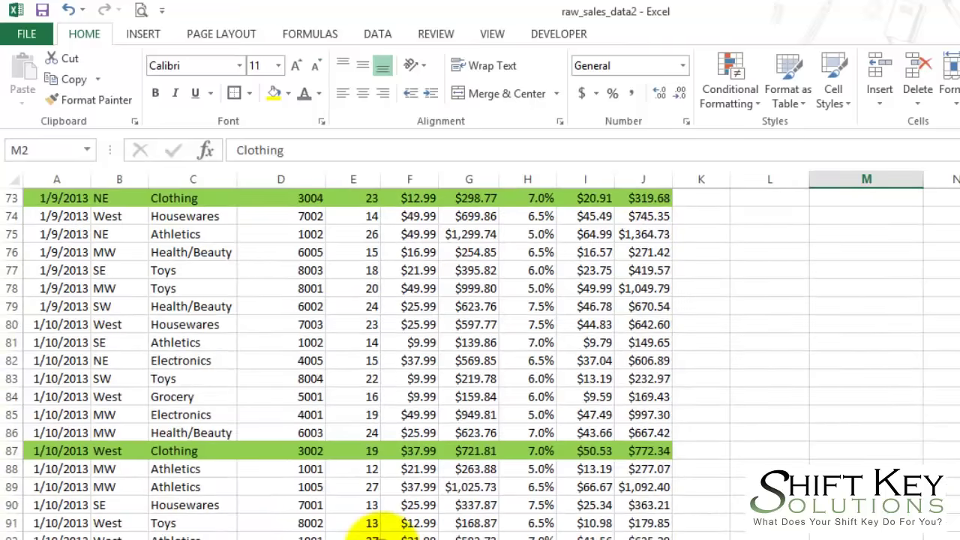
scroll(372, 531, "up", 17)
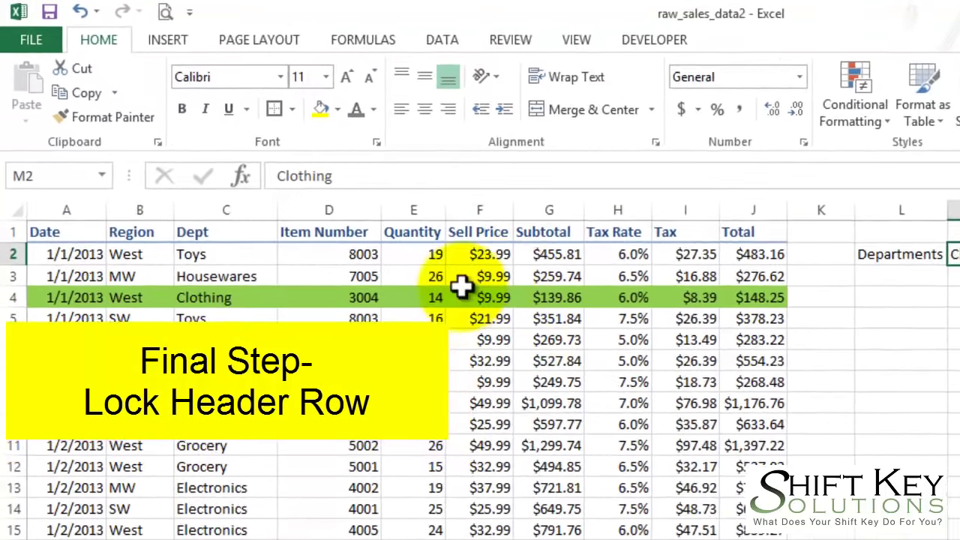
scroll(163, 311, "down", 3)
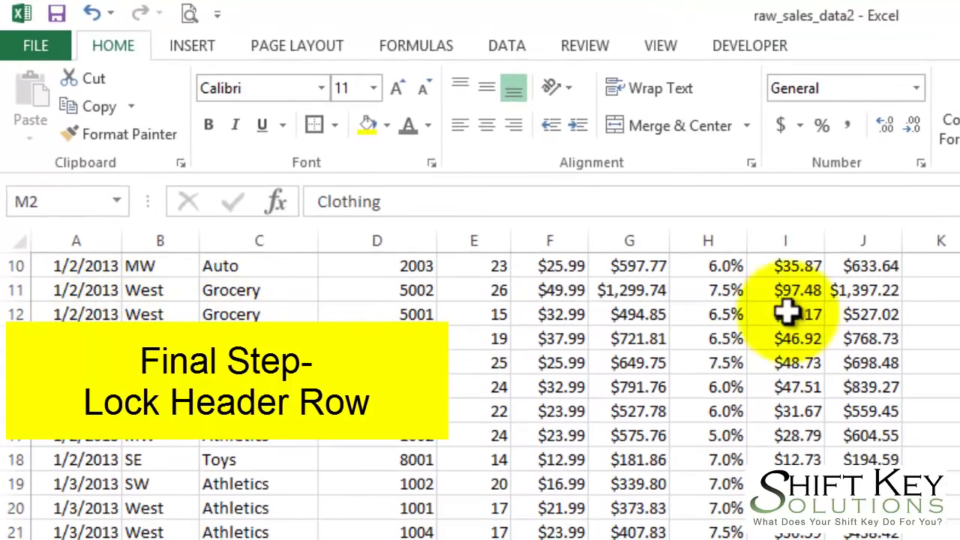
scroll(724, 480, "up", 3)
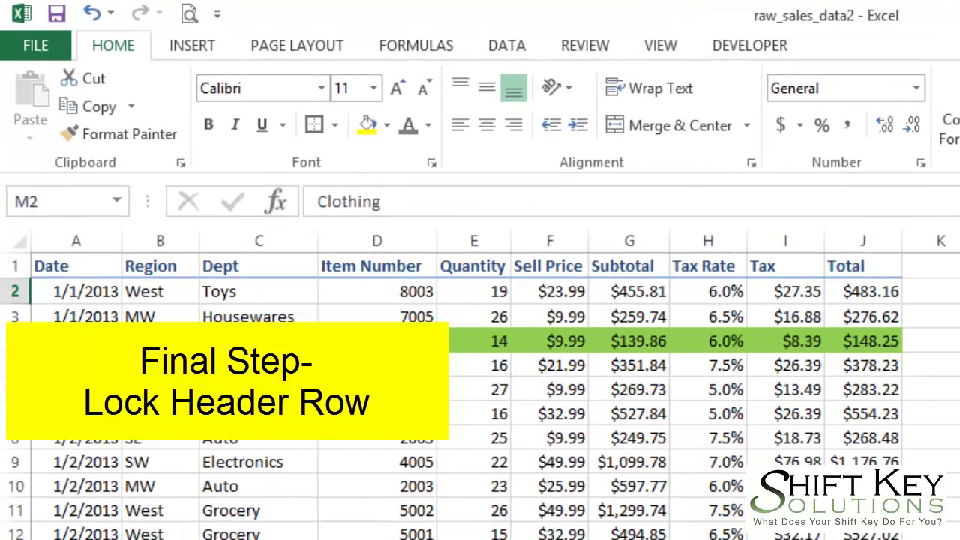
Step: Move the Departments label and its drop-down cell from L2:M2 up to L1:M1 in the header row
left_click_drag(959, 291, 959, 291)
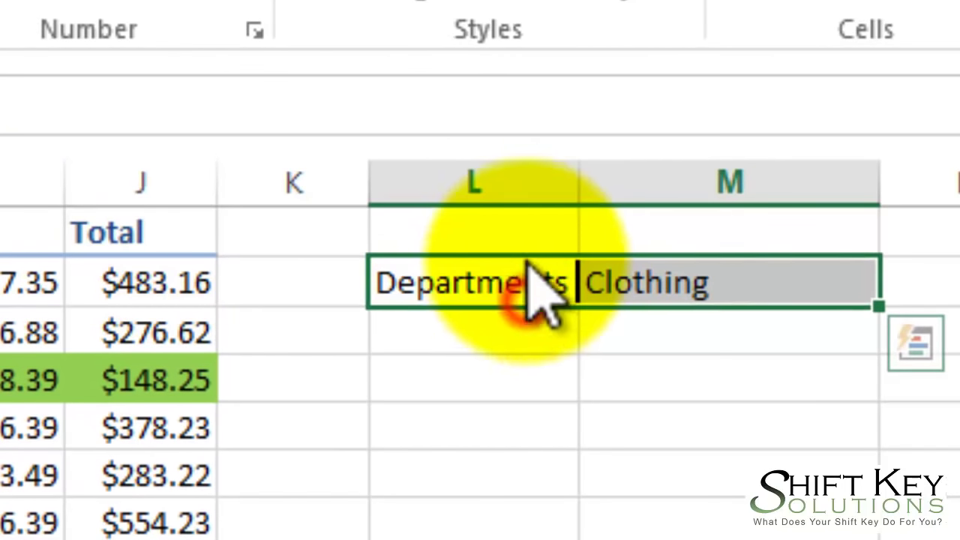
left_click_drag(529, 225, 525, 222)
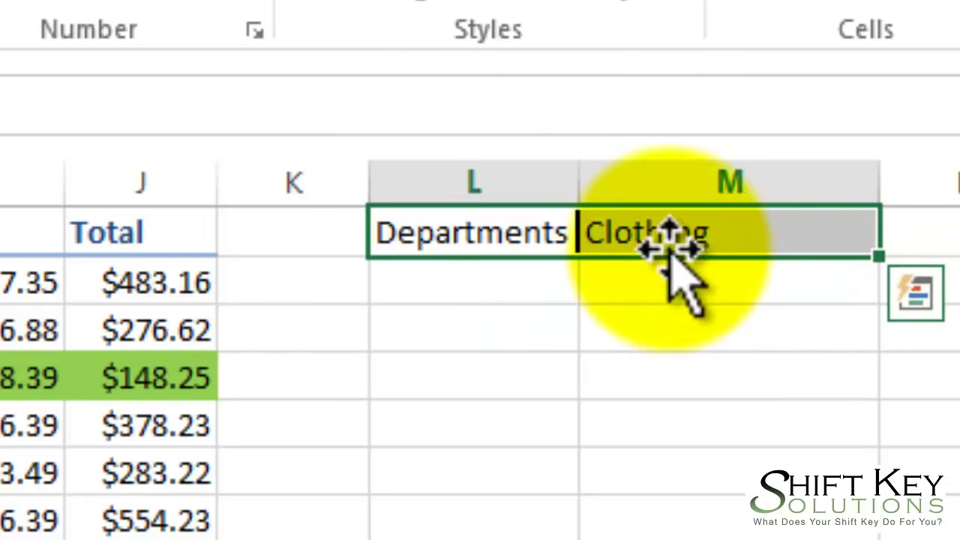
left_click(719, 224)
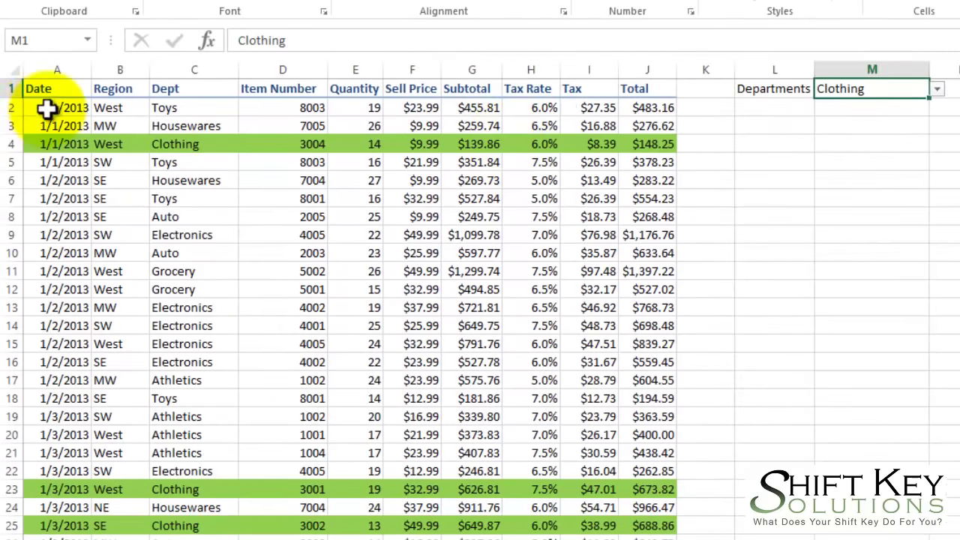
Step: Freeze the panes at cell A2 so the header row with the department drop-down stays in view
left_click(47, 110)
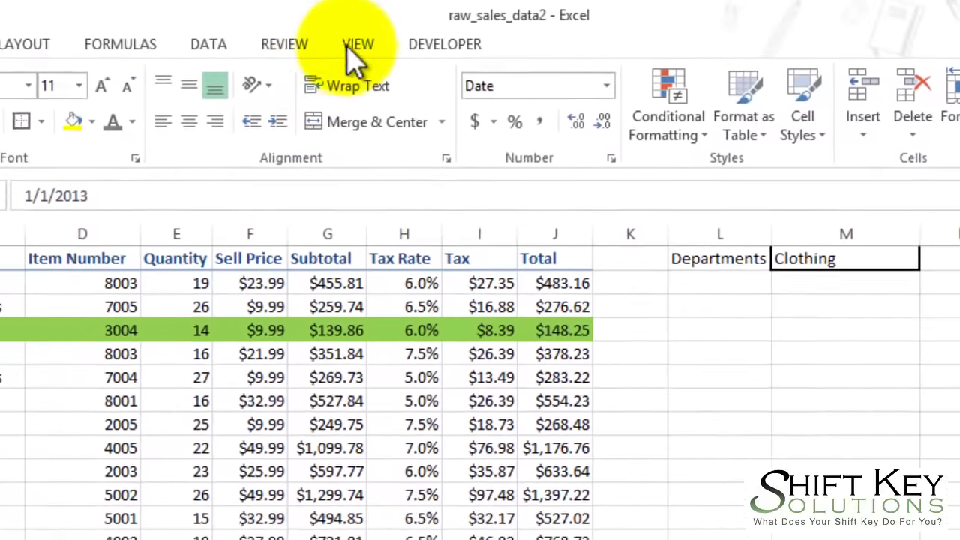
left_click(495, 34)
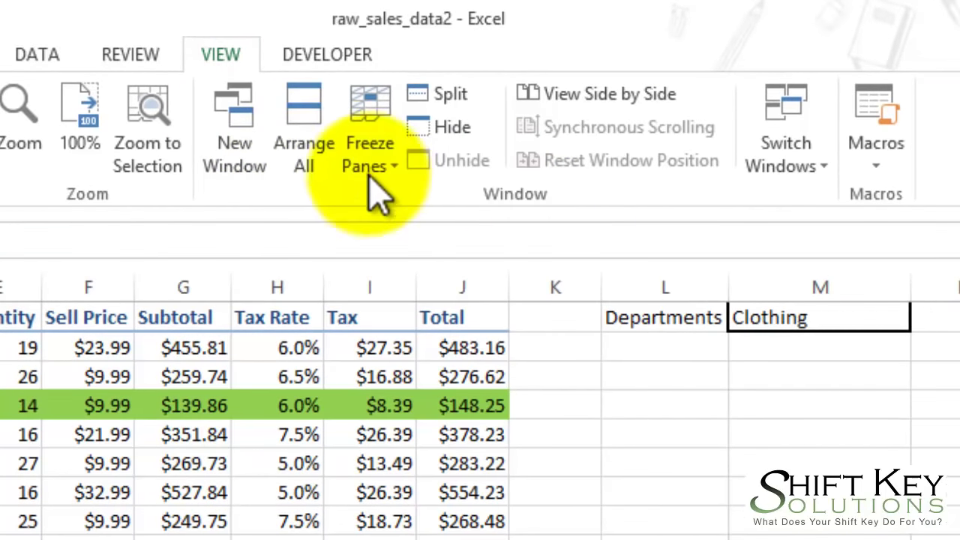
left_click(381, 156)
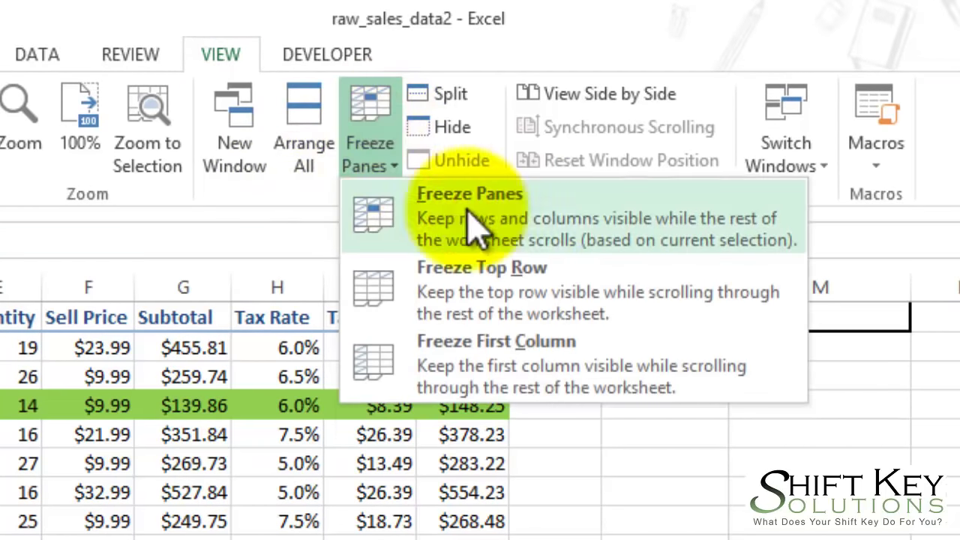
left_click(544, 214)
Step: Check the frozen header row farther down the records, and choose Auto from the department drop-down in M1
scroll(194, 526, "down", 5)
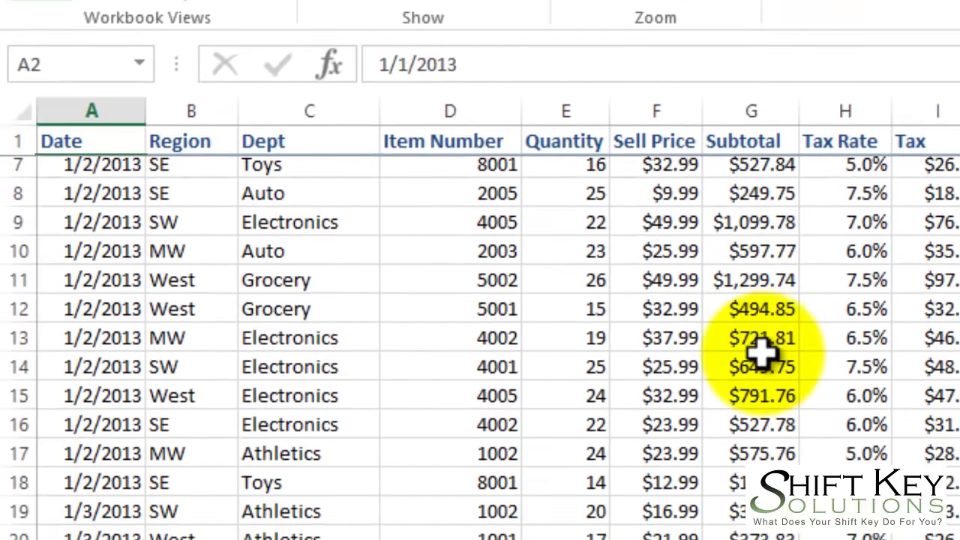
scroll(761, 349, "down", 13)
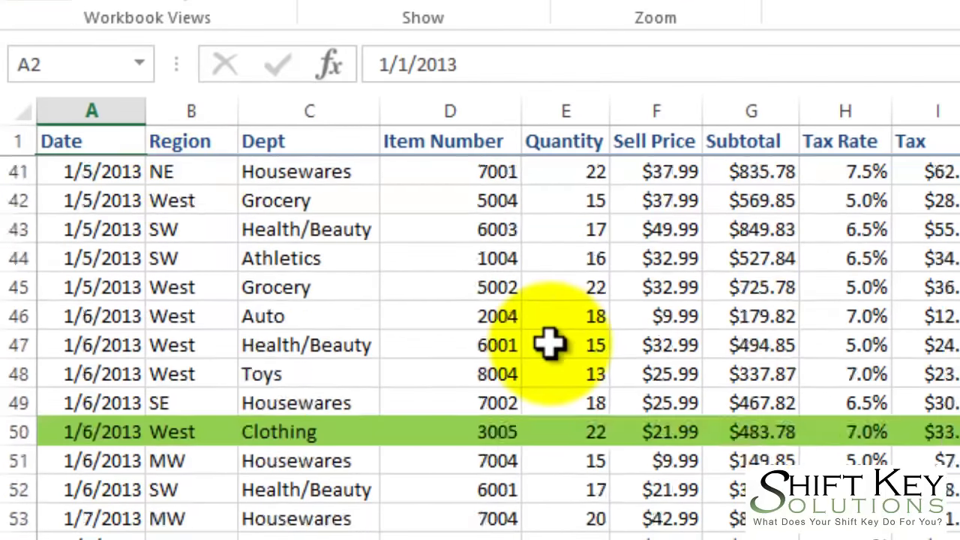
scroll(551, 343, "down", 9)
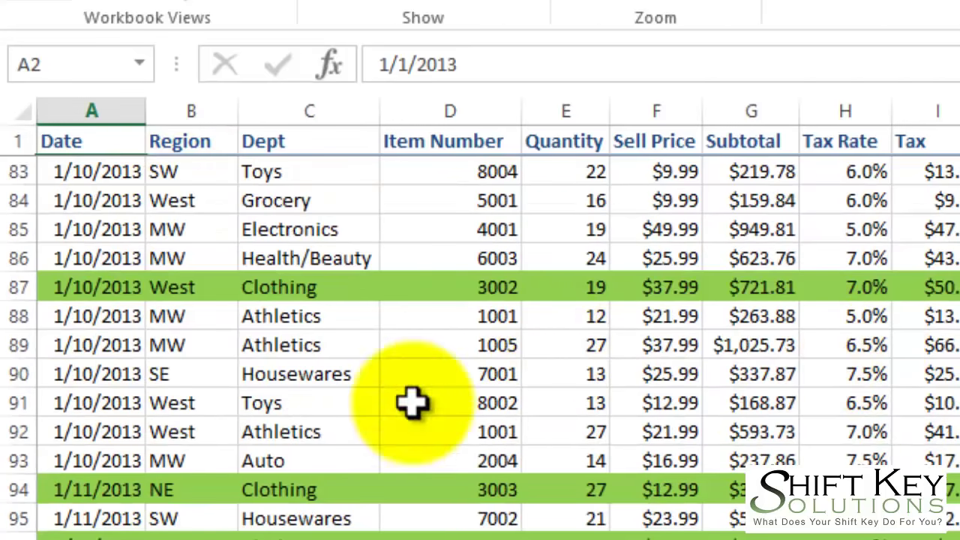
scroll(773, 400, "down", 1)
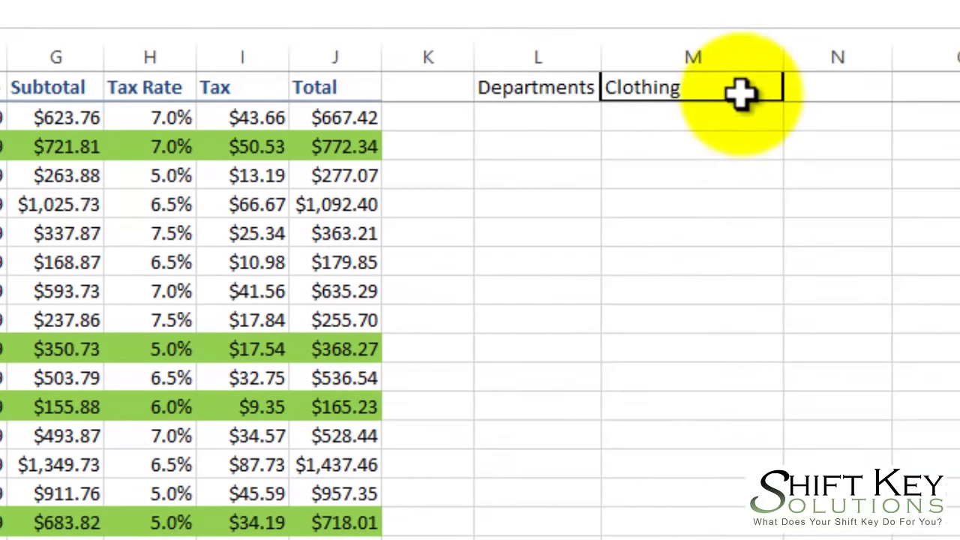
left_click(752, 86)
left_click(796, 87)
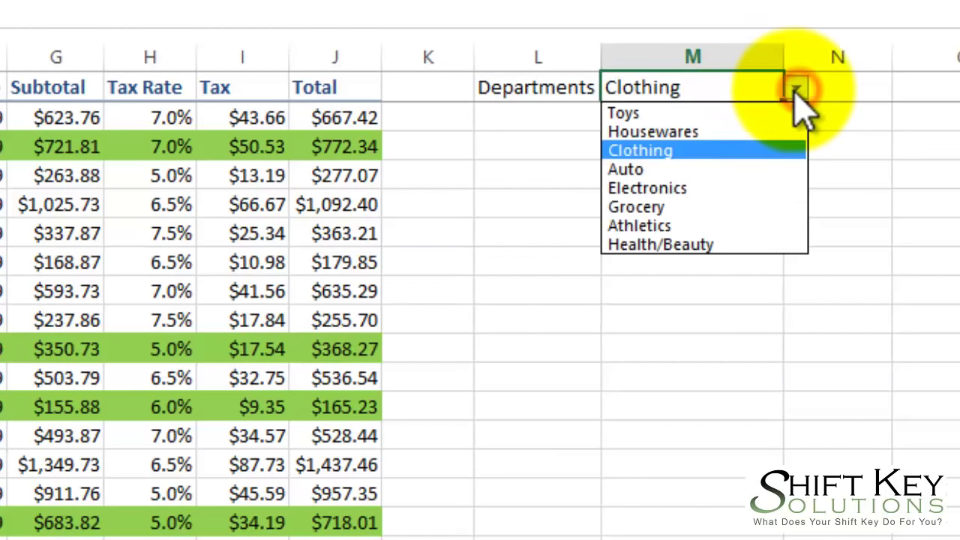
left_click(706, 169)
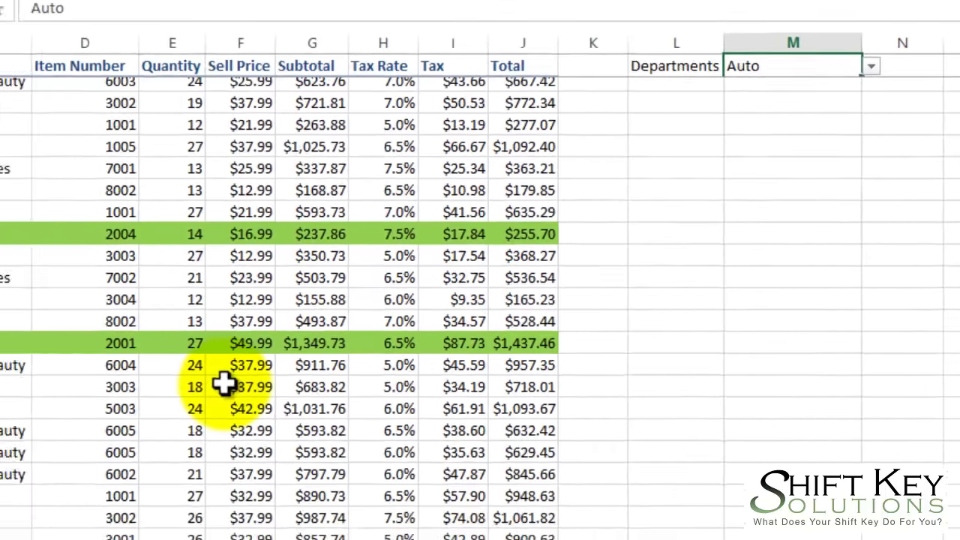
Step: Look through the records for the highlighted Auto rows, and return to cell A2
scroll(223, 384, "down", 15)
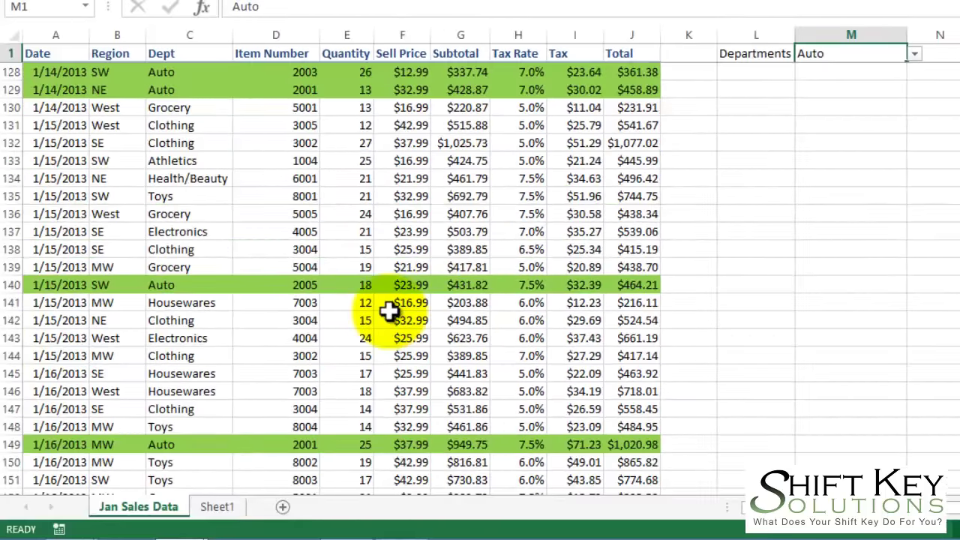
scroll(389, 311, "up", 4)
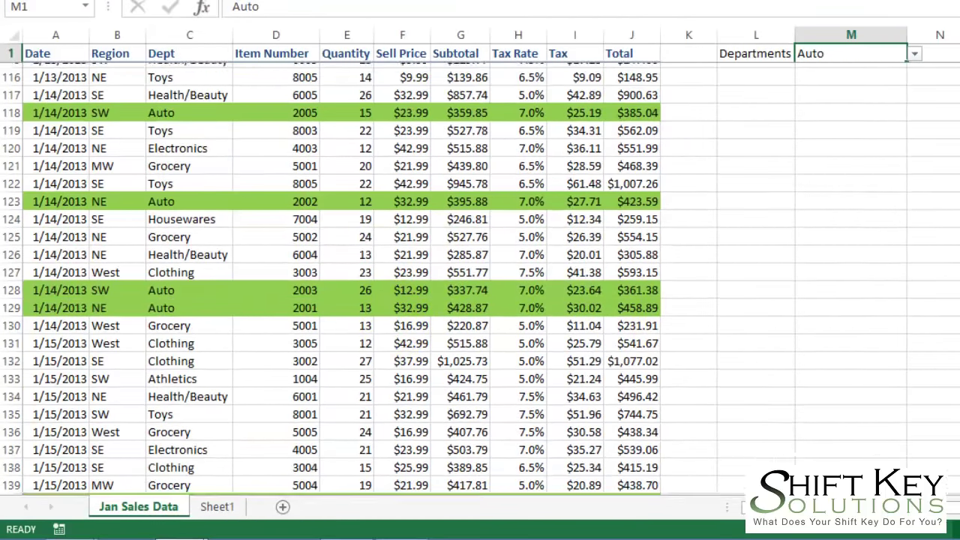
scroll(338, 278, "up", 20)
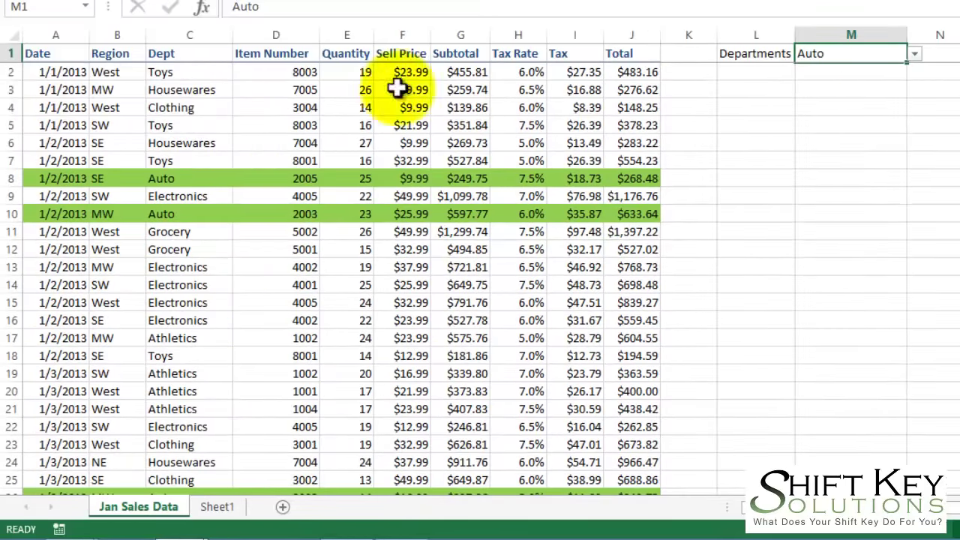
left_click(61, 71)
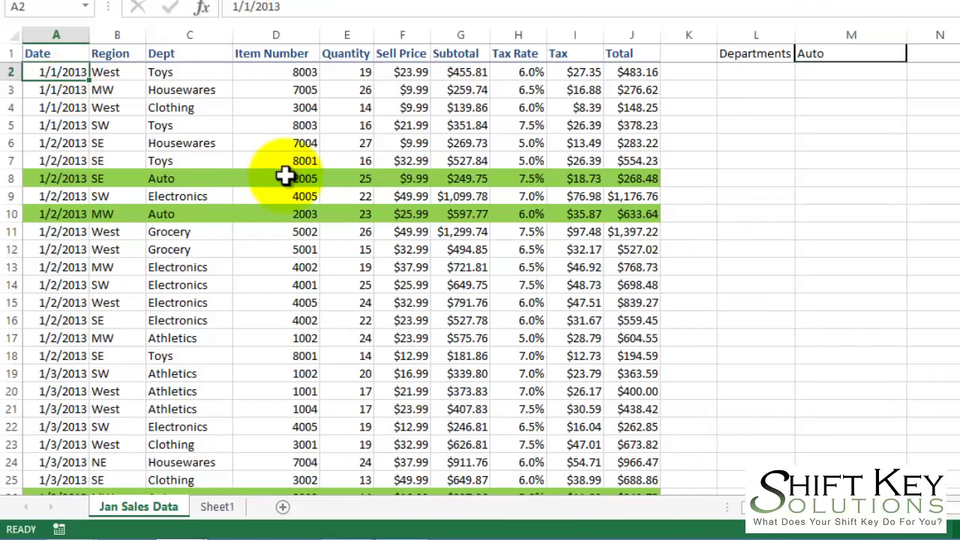